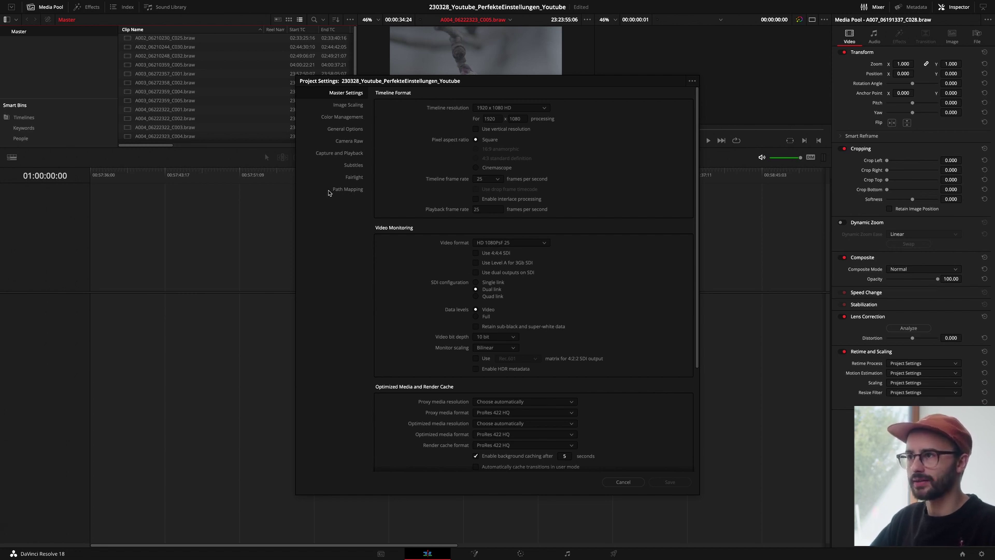
Set the project's color science to DaVinci YRGB Color Managed with output color space Rec.709-A, and save the settings.
left_click_drag(493, 83, 776, 75)
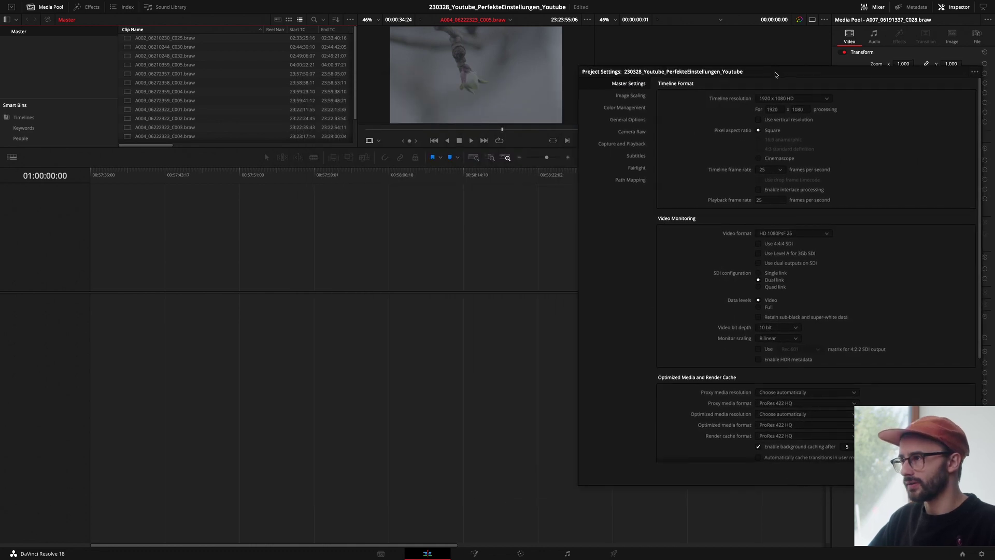
left_click(617, 109)
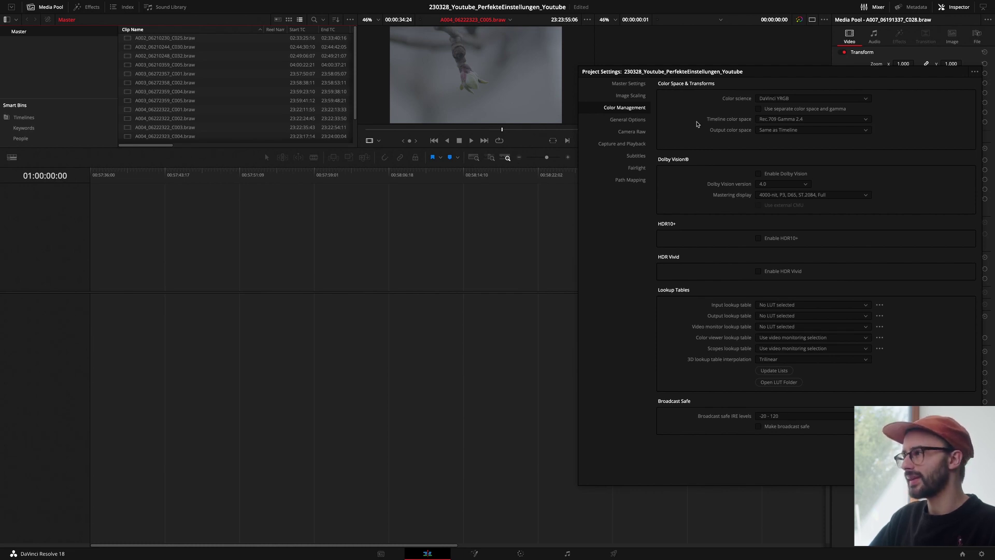
left_click(814, 102)
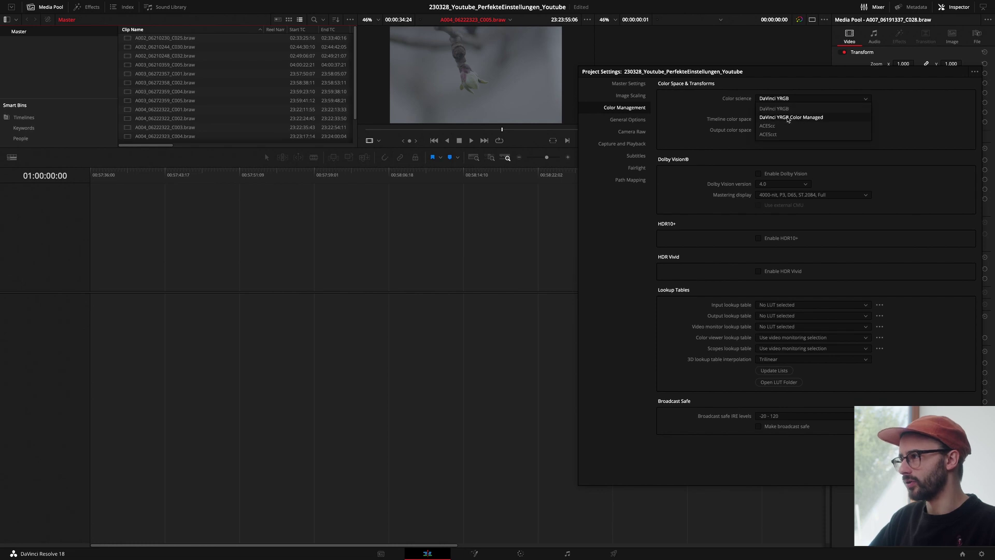
left_click(805, 118)
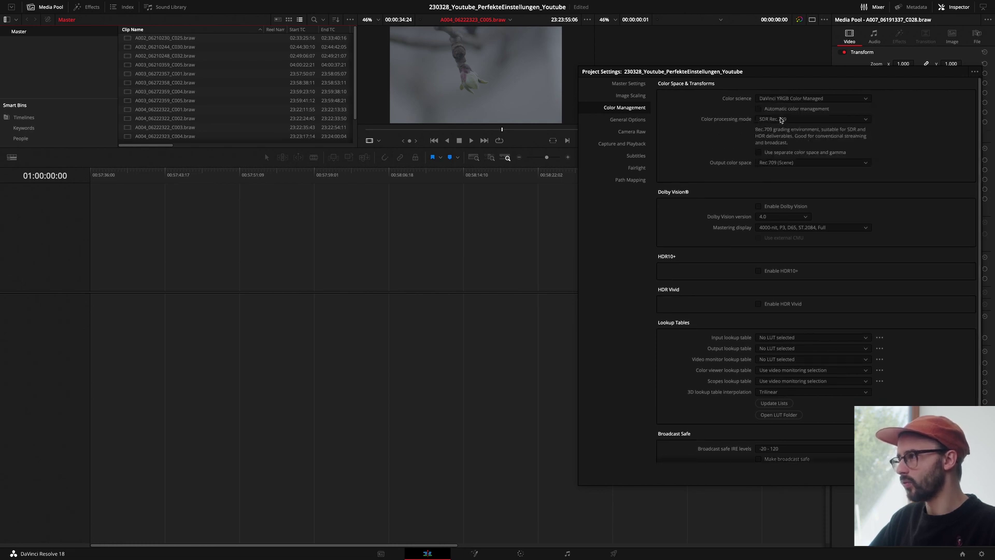
left_click(780, 164)
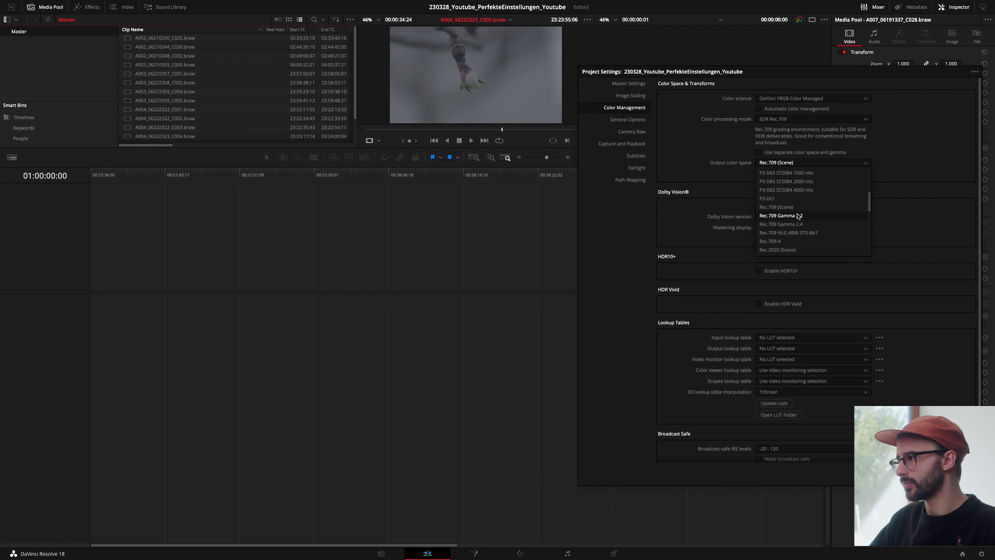
left_click(775, 241)
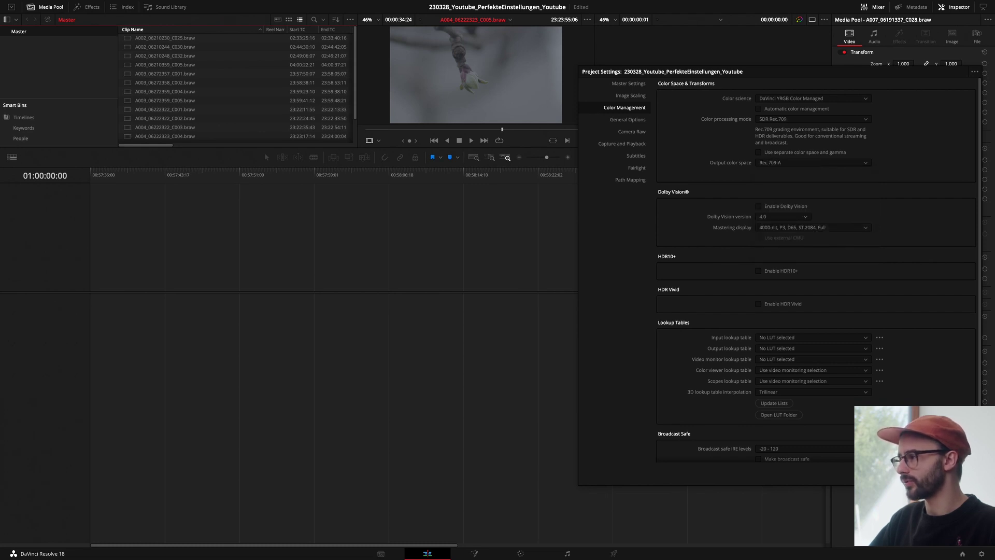
left_click(950, 473)
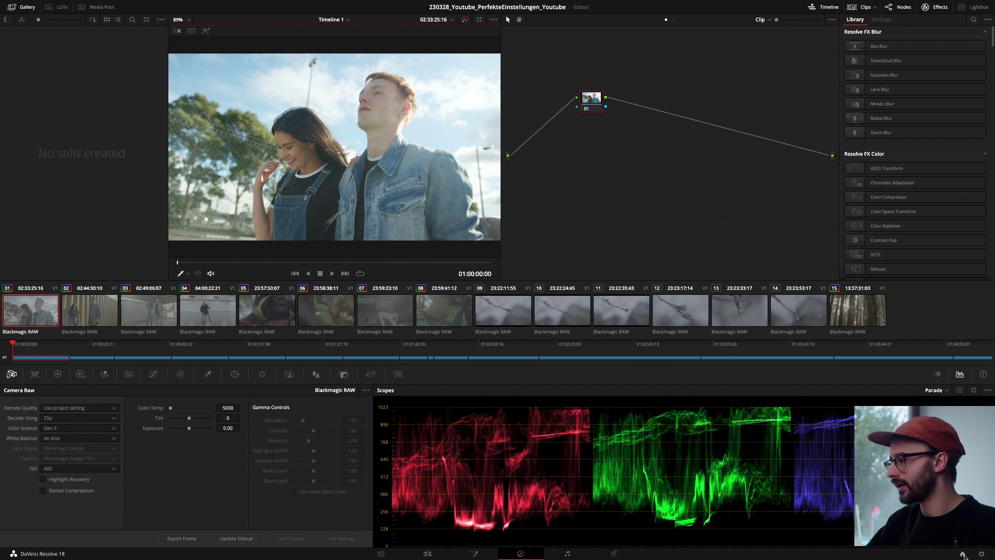
Switch the project's color science back to unmanaged DaVinci YRGB and save the project settings.
left_click(981, 553)
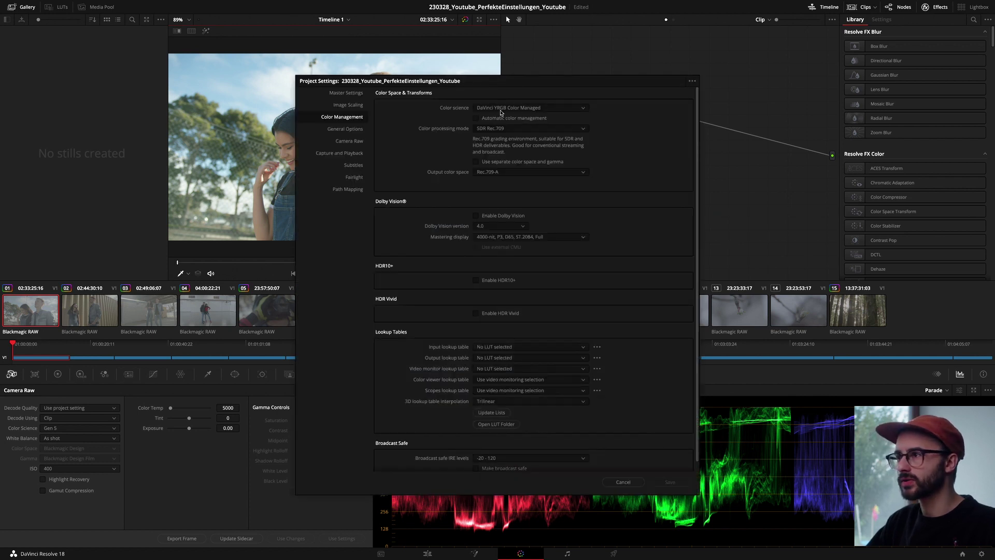
left_click_drag(512, 83, 752, 83)
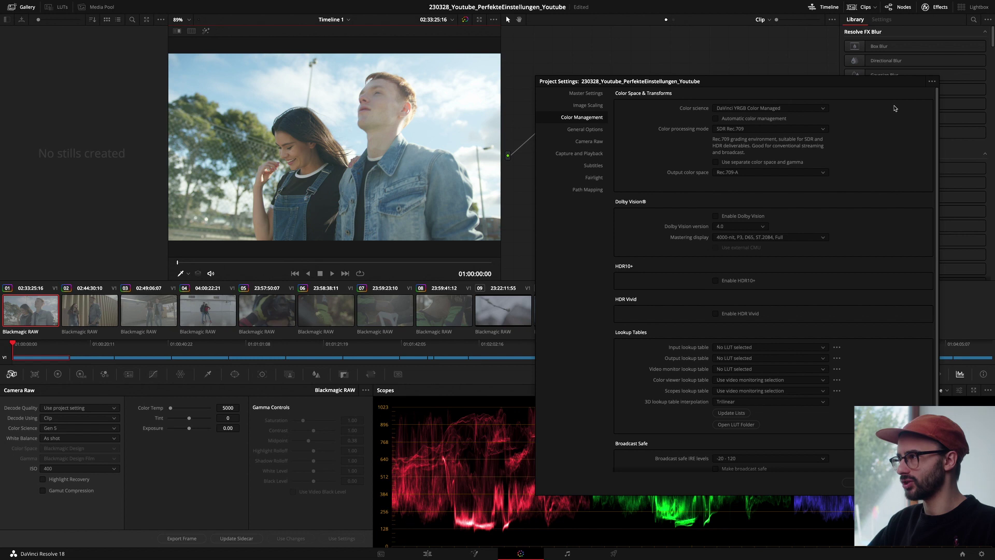
left_click(759, 109)
left_click(760, 115)
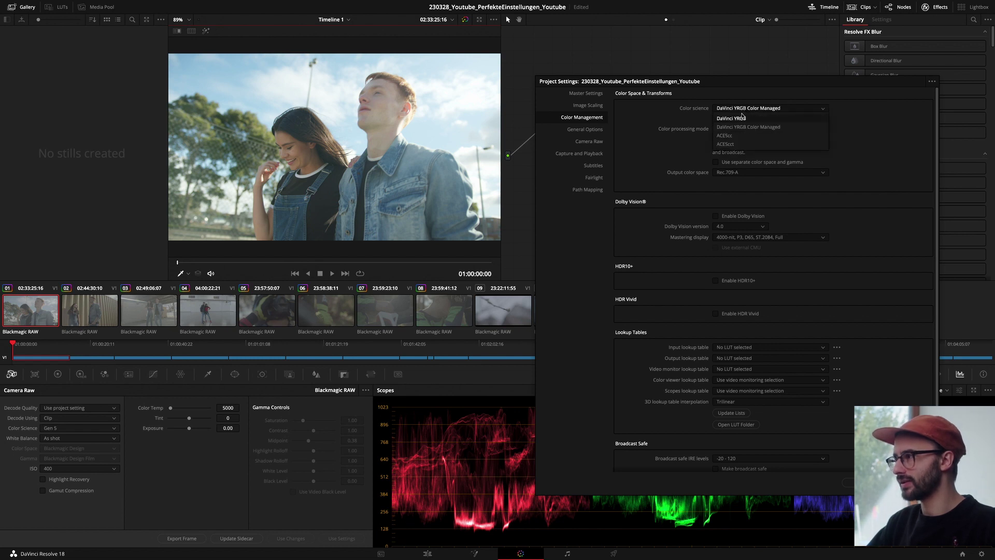
left_click(740, 129)
left_click(715, 133)
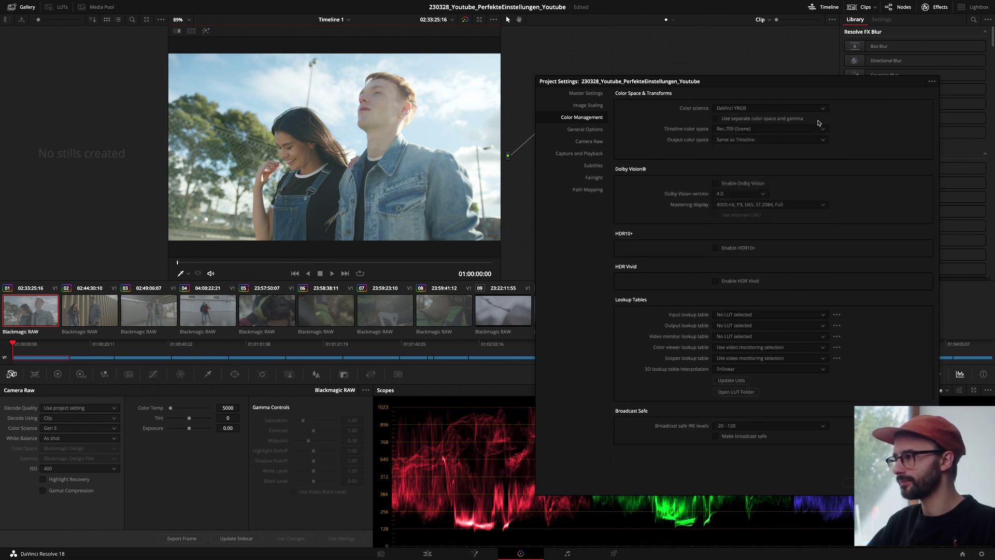
left_click(910, 482)
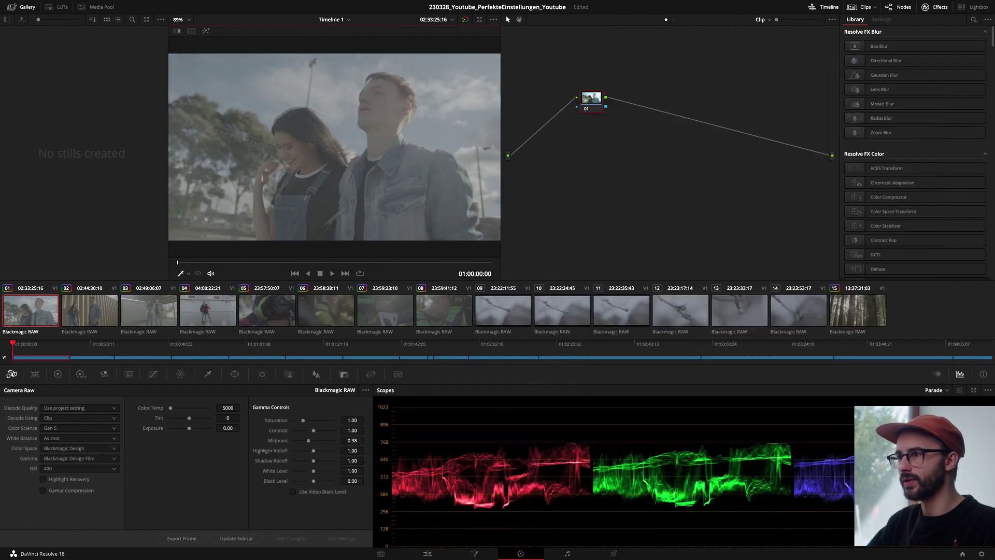
Set the project's output lookup table to Blackmagic Gen 5 Film to Video and save the settings.
left_click(980, 553)
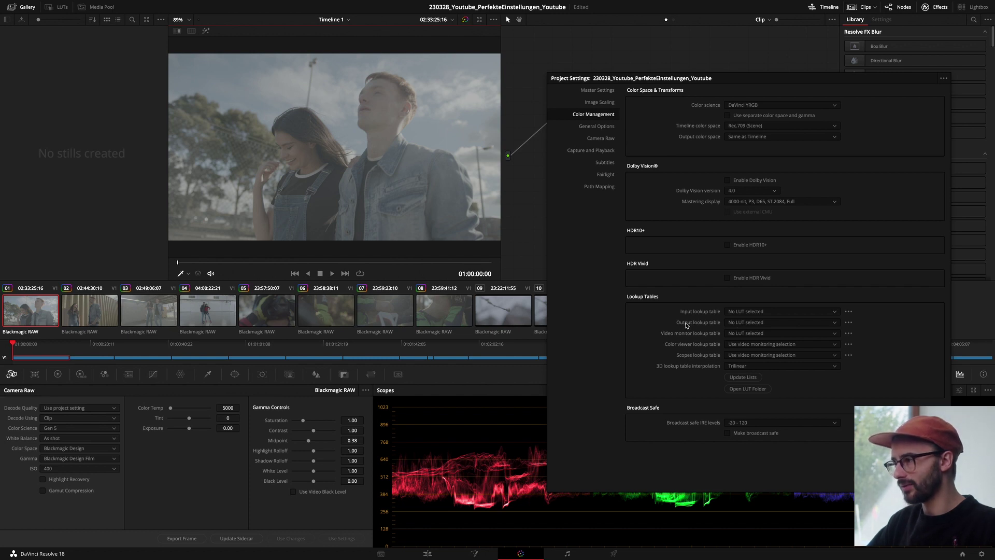
left_click(747, 323)
scroll(779, 377, "down", 5)
left_click(743, 338)
left_click(756, 324)
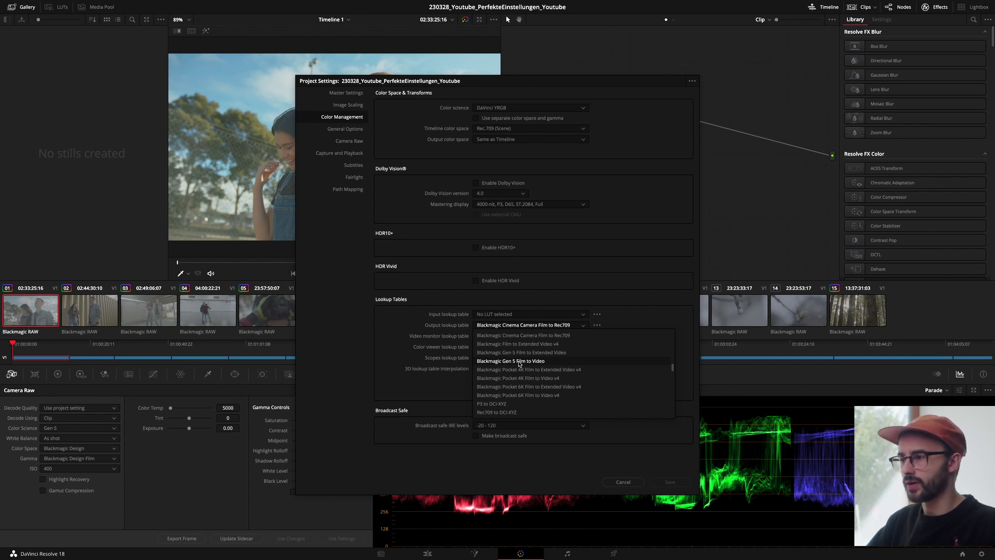
left_click(520, 362)
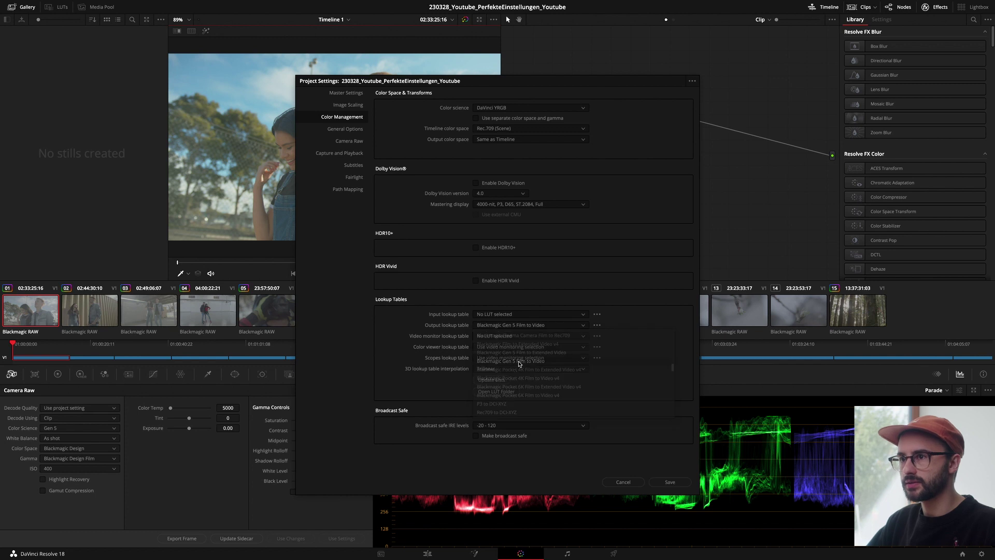
left_click(663, 483)
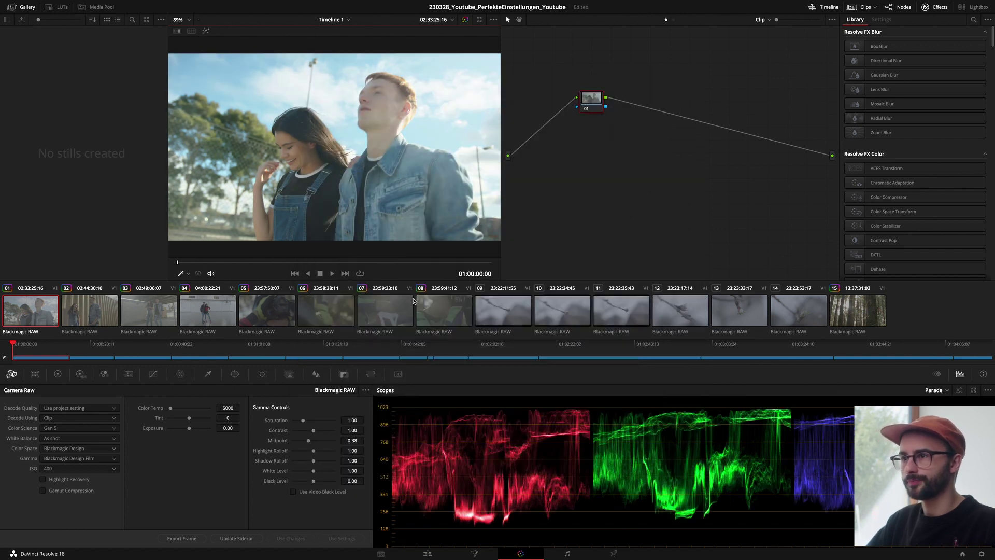
Preview the first clip, and raise its primary gain to 1.04, gamma to 0.02 and contrast to 1.162.
left_click(188, 262)
key("space")
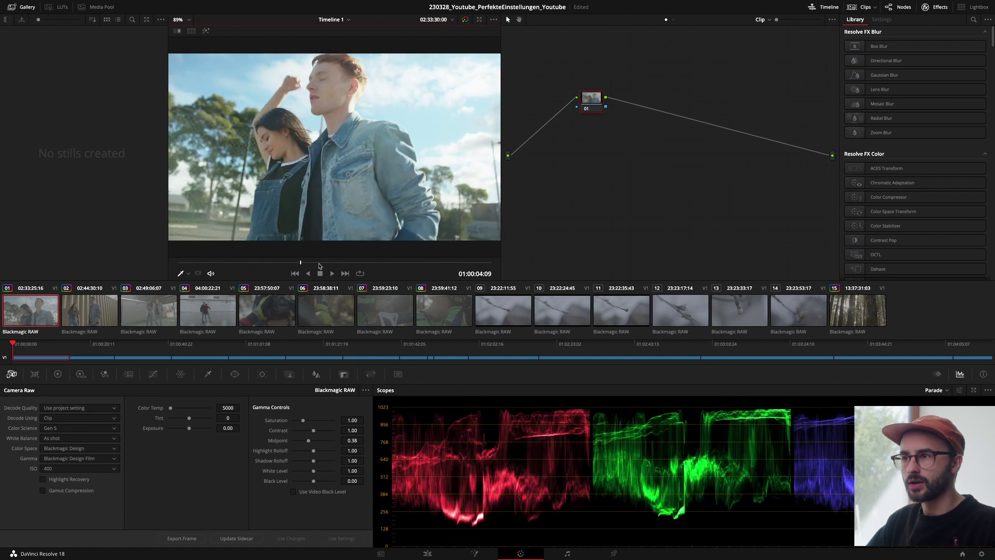
key("space")
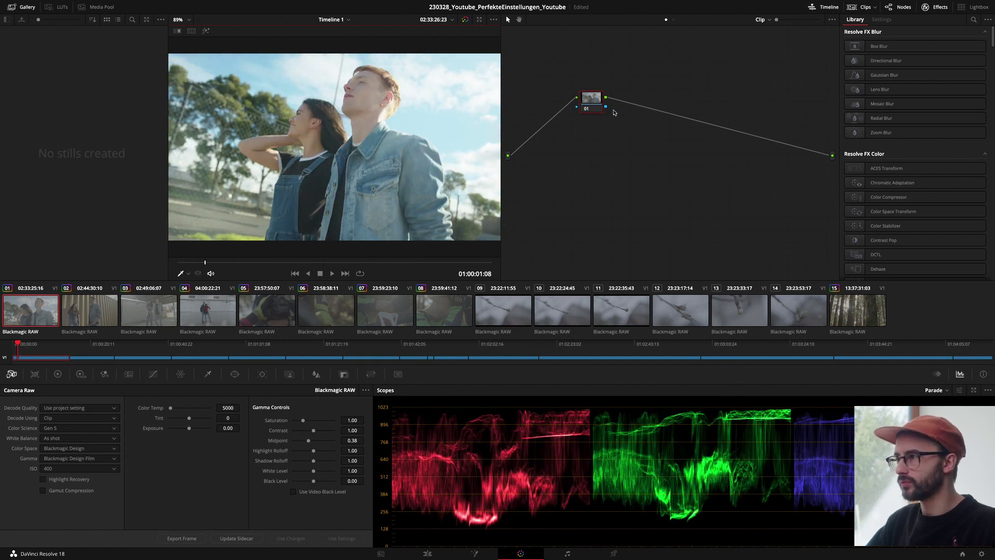
left_click(57, 373)
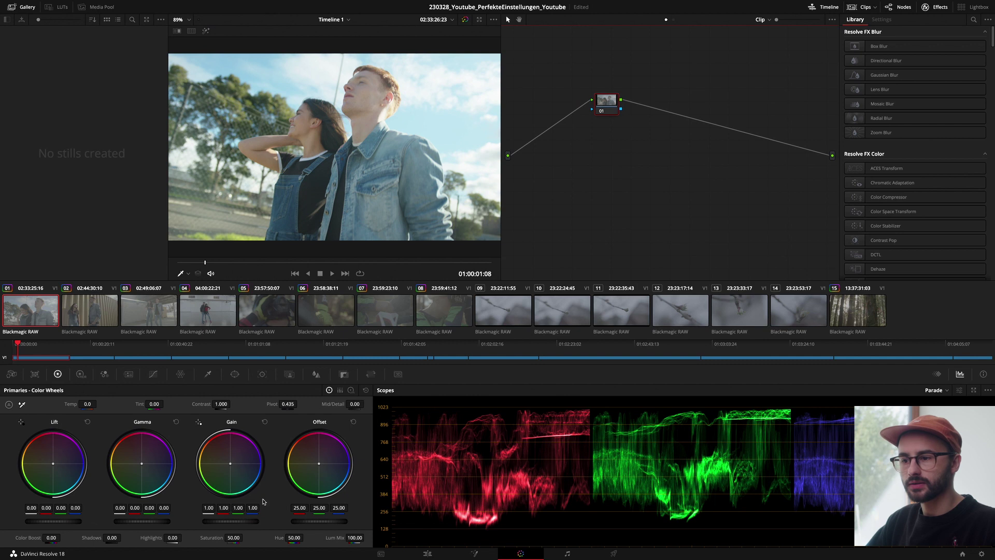
mouse_move(244, 522)
left_mouse_down()
mouse_move(220, 523)
mouse_move(250, 521)
left_mouse_up()
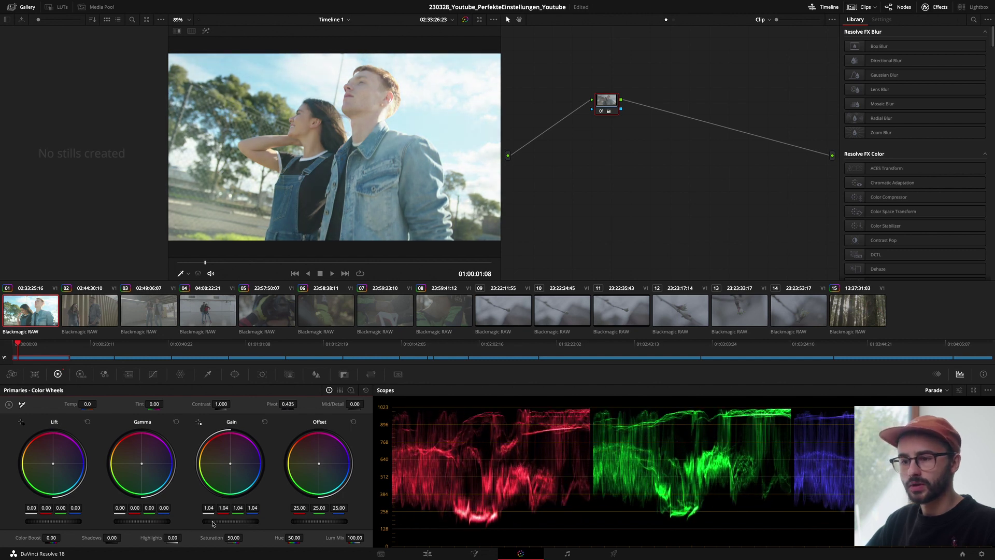
left_click_drag(146, 522, 153, 523)
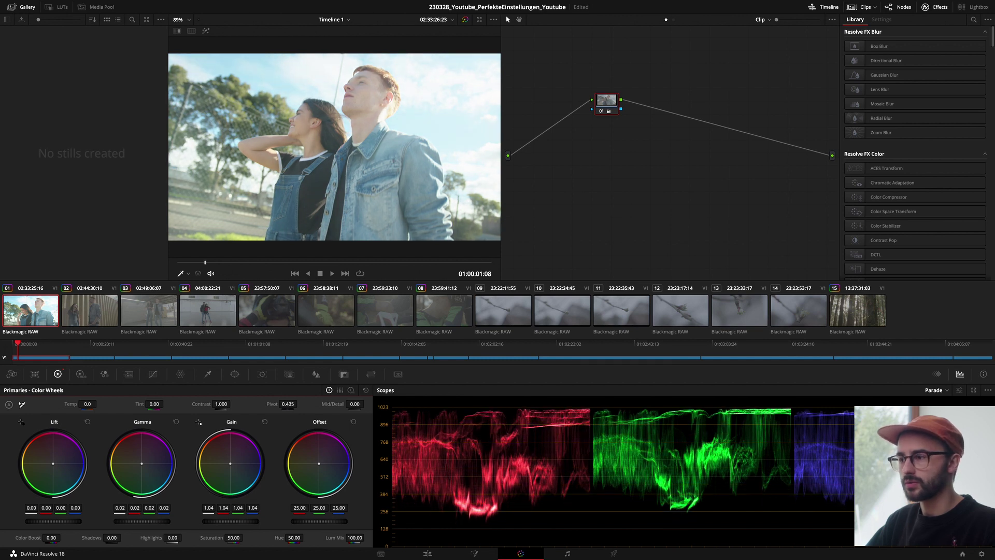
left_click_drag(221, 404, 232, 403)
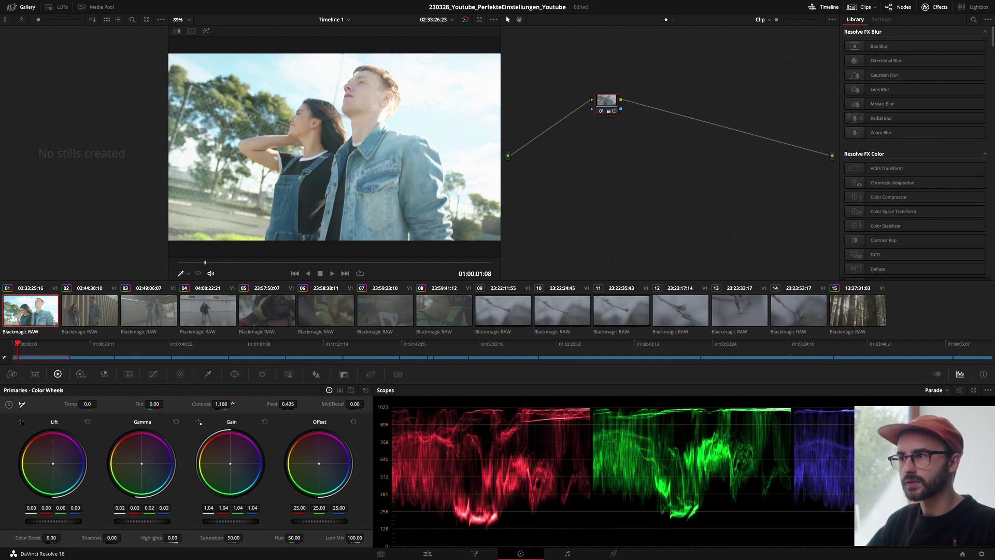
left_click(12, 375)
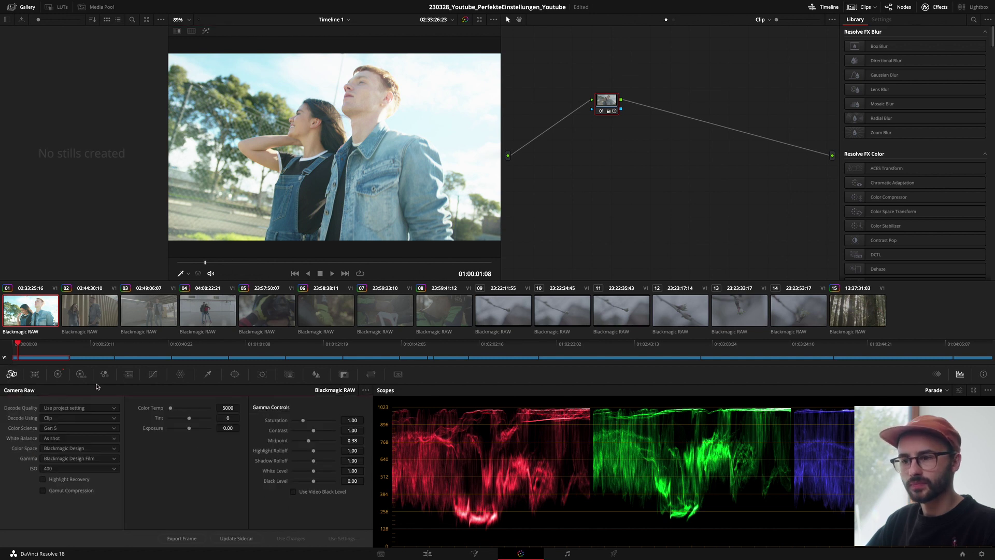
Lower the first clip's log highlights to -0.12 and its log shadows to -0.32.
left_click(59, 374)
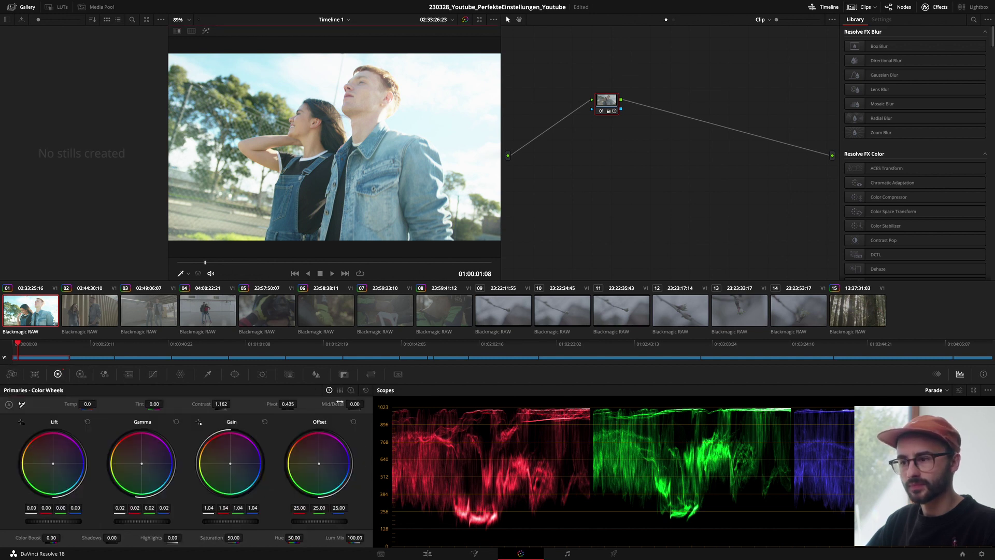
left_click_drag(236, 521, 227, 524)
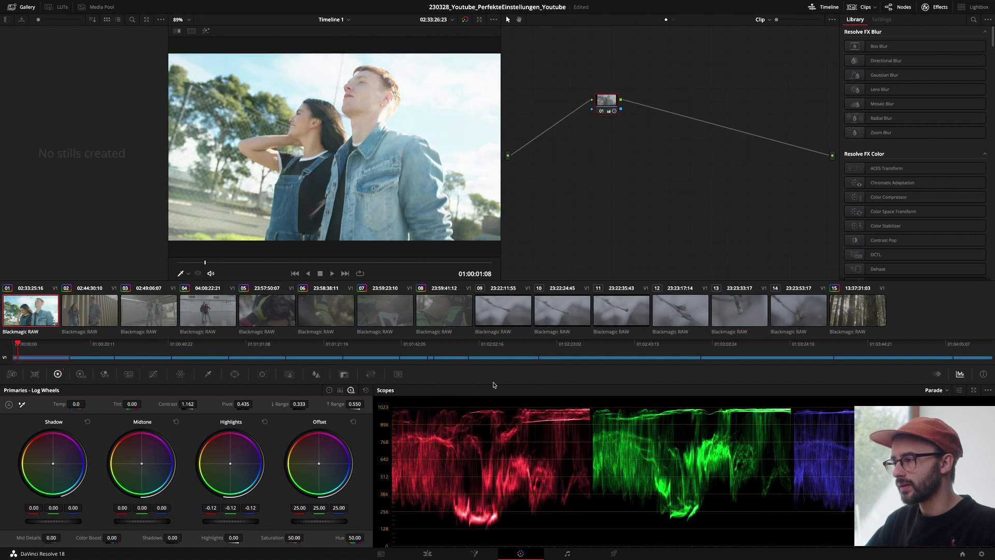
left_click_drag(52, 521, 42, 522)
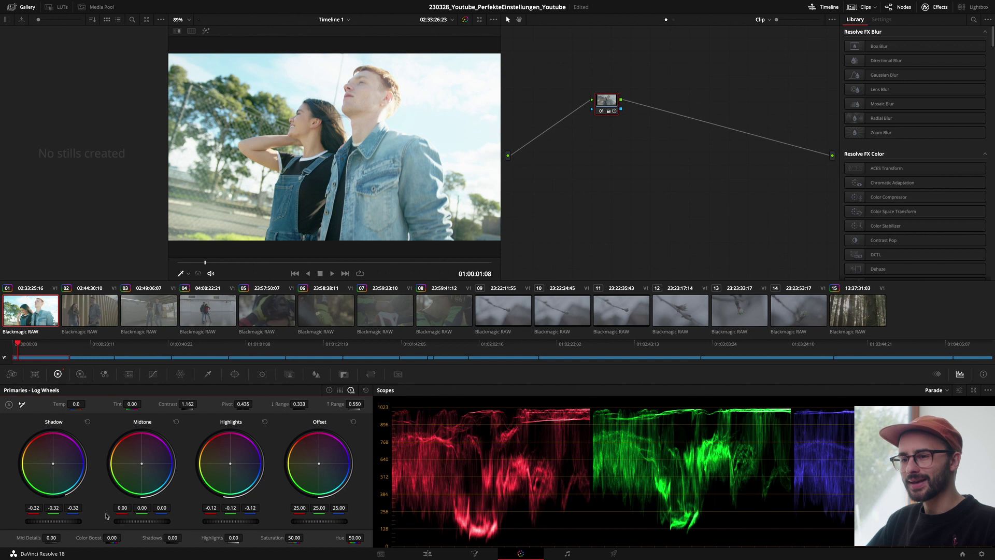
left_click_drag(603, 98, 598, 100)
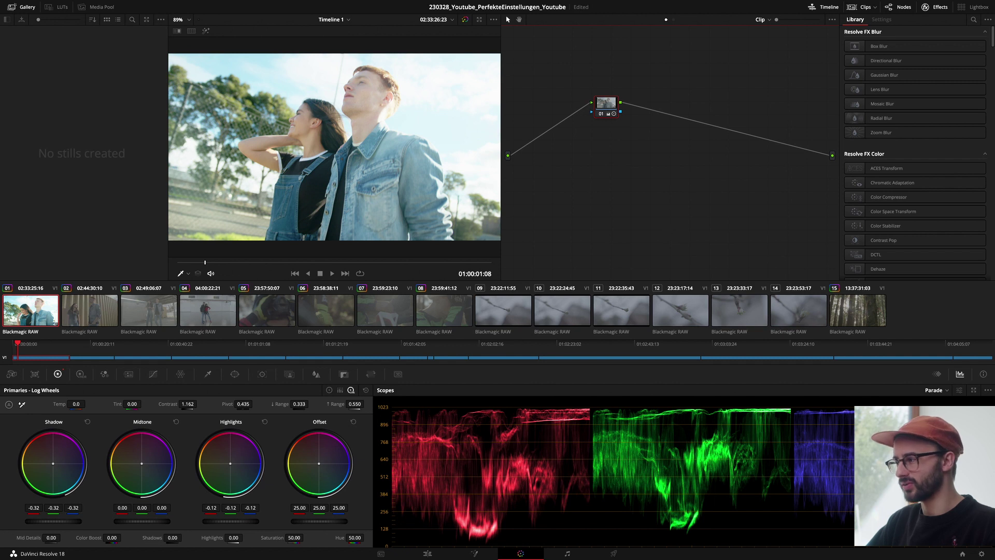
Clear the project's output lookup table and apply the Blackmagic Gen 5 Film to Video LUT to the clip's node instead.
left_click(982, 552)
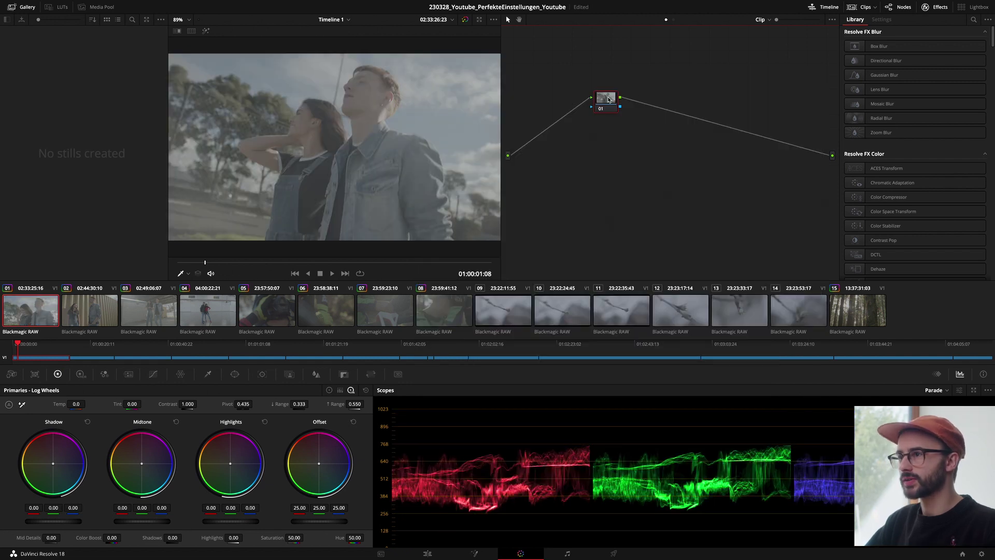
left_click_drag(654, 127, 719, 107)
right_click(720, 108)
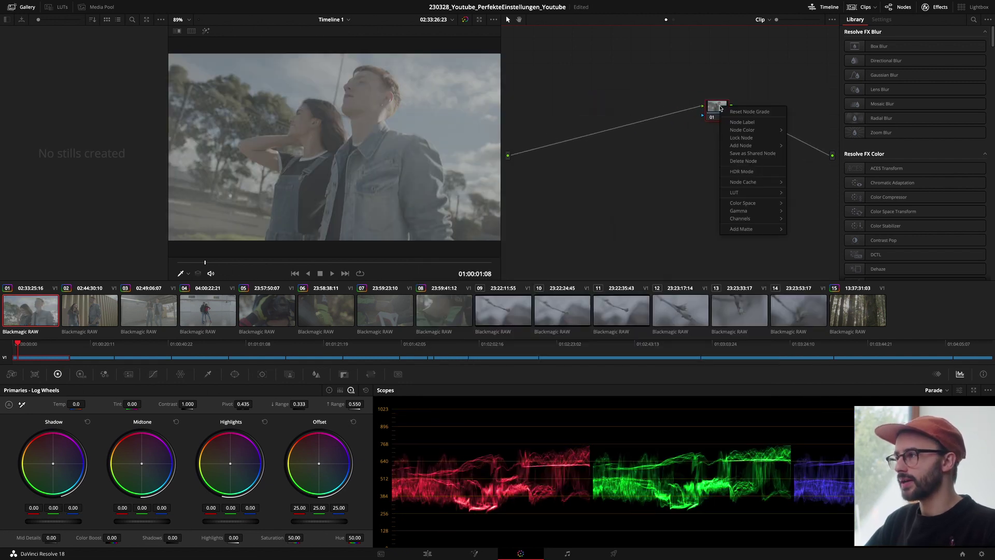
mouse_move(735, 192)
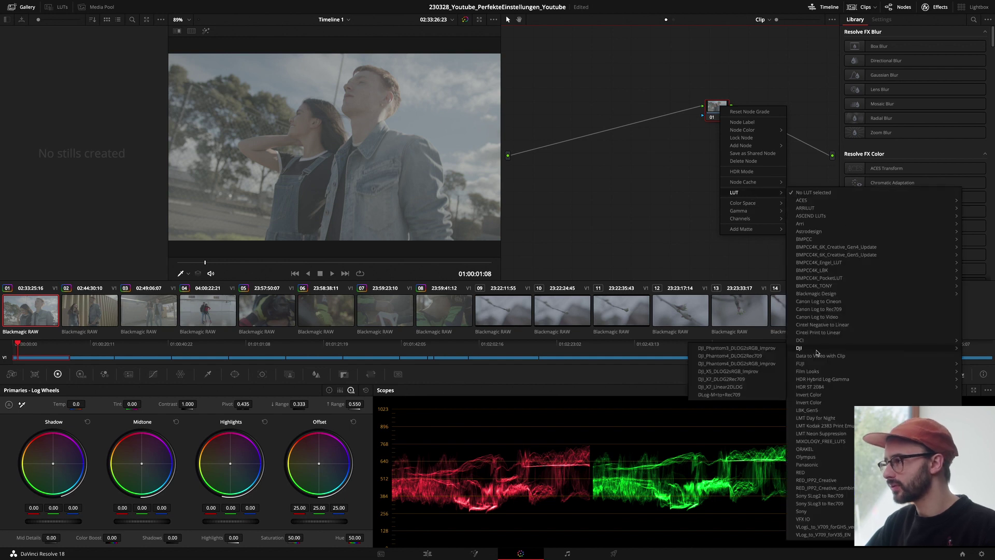
mouse_move(820, 295)
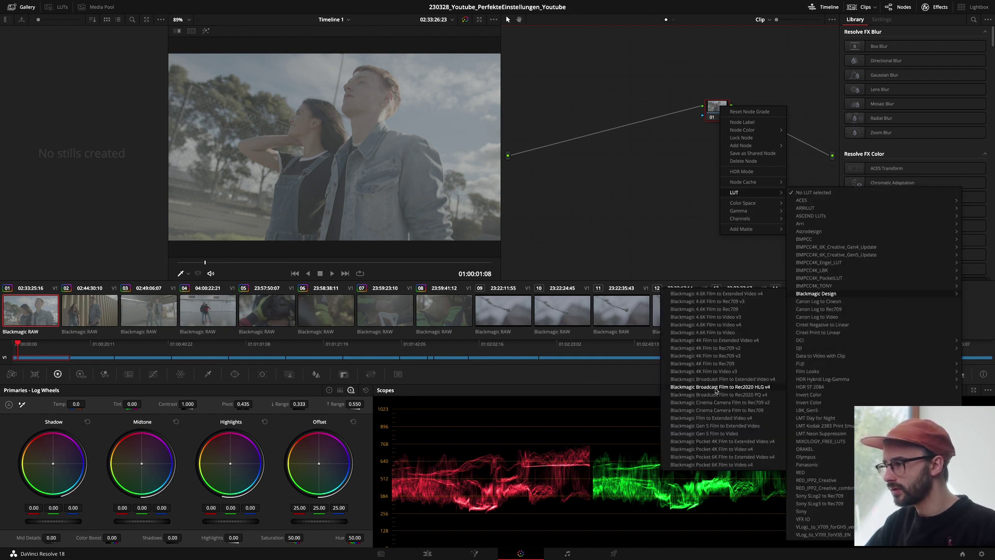
left_click(715, 434)
key("super+d")
key("super+d")
Insert a serial node before the LUT node, set its contrast to 1.156, and compare the image with and without the grade.
left_click_drag(724, 100, 610, 115)
key("shift+s")
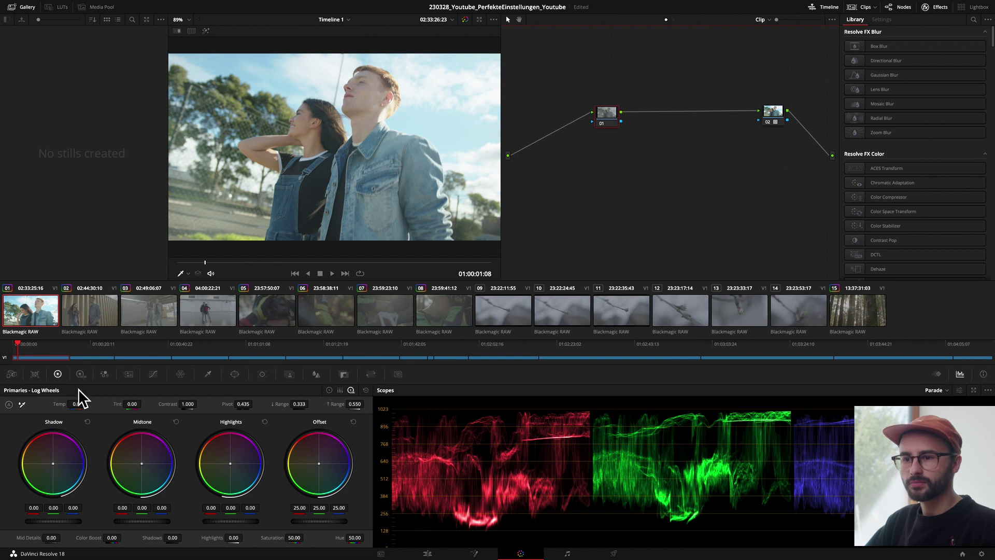
left_click_drag(169, 404, 199, 403)
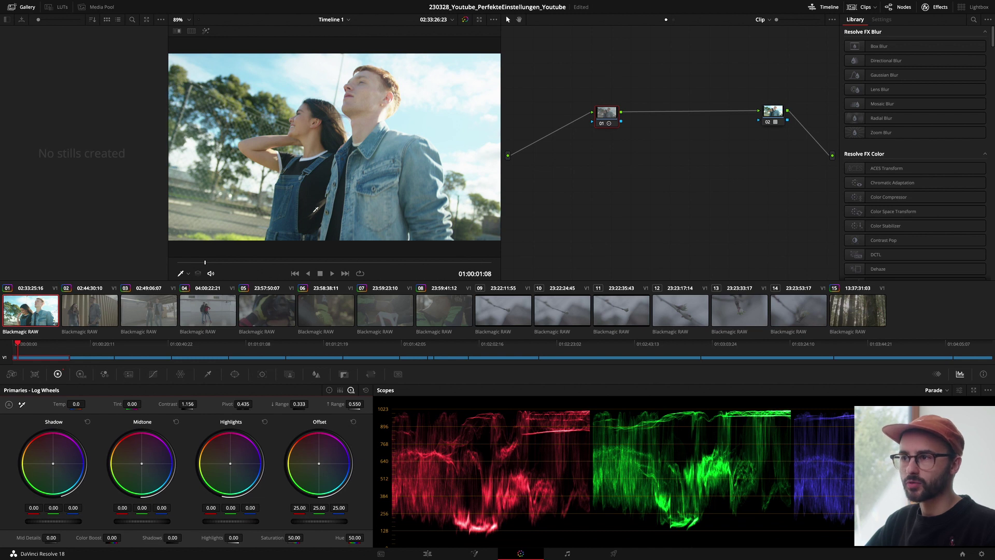
key("shift+d")
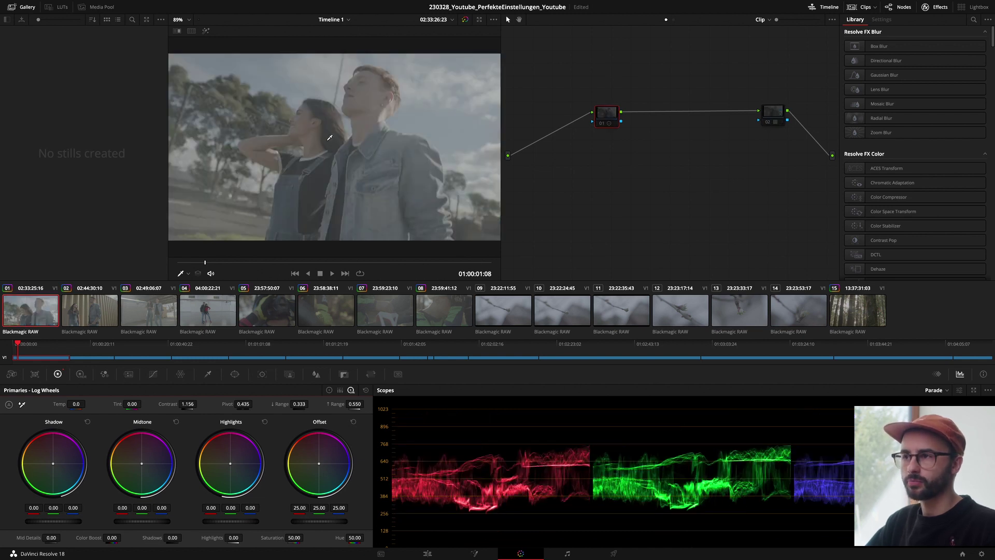
key("shift+d")
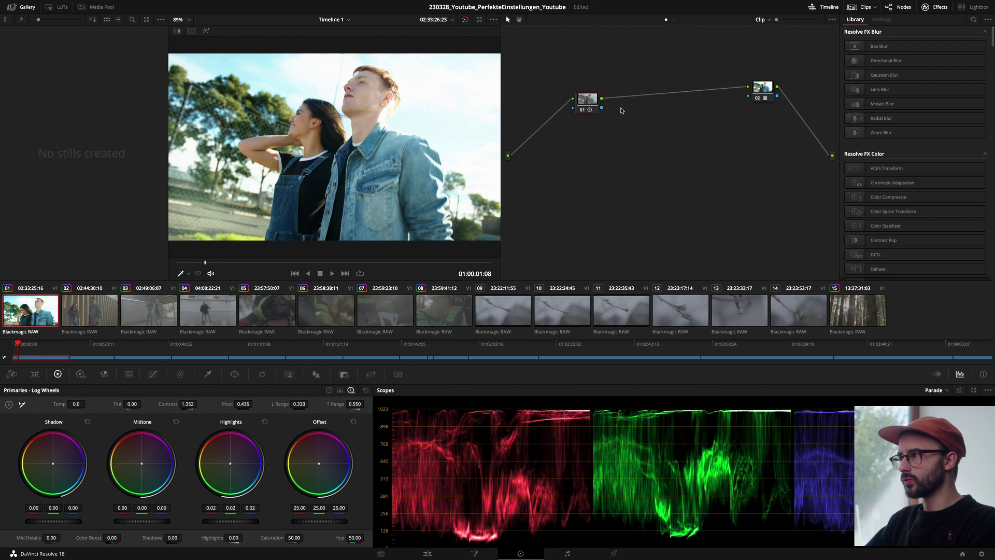
Delete the grading node and the LUT node, and add a fresh serial node to the first clip.
key("BackSpace")
left_click(763, 87)
key("BackSpace")
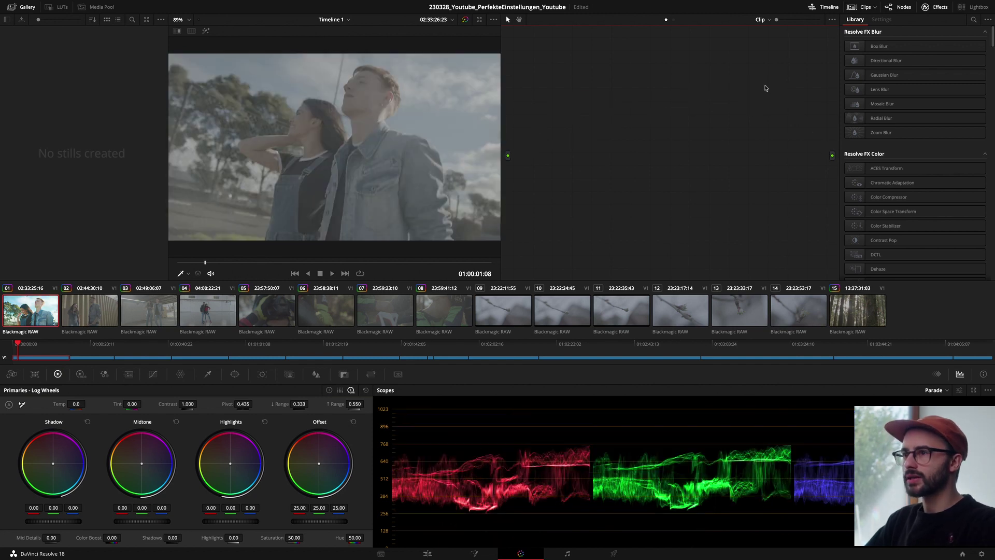
key("alt+s")
left_click_drag(591, 101, 626, 97)
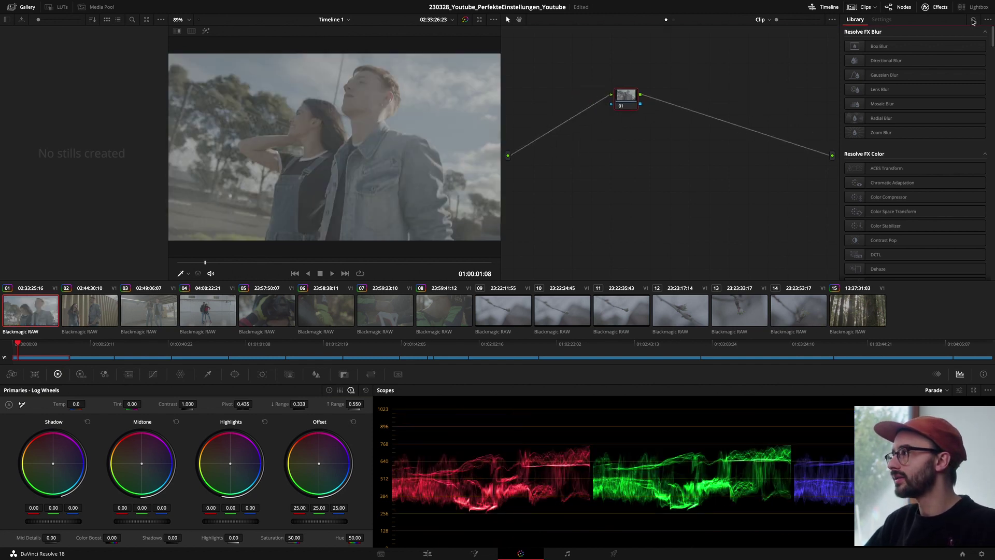
Search the effects library for "colo" and apply the Color Space Transform effect to the new node.
left_click(974, 19)
type("cst")
key("BackSpace")
key("BackSpace")
key("BackSpace")
type("colo")
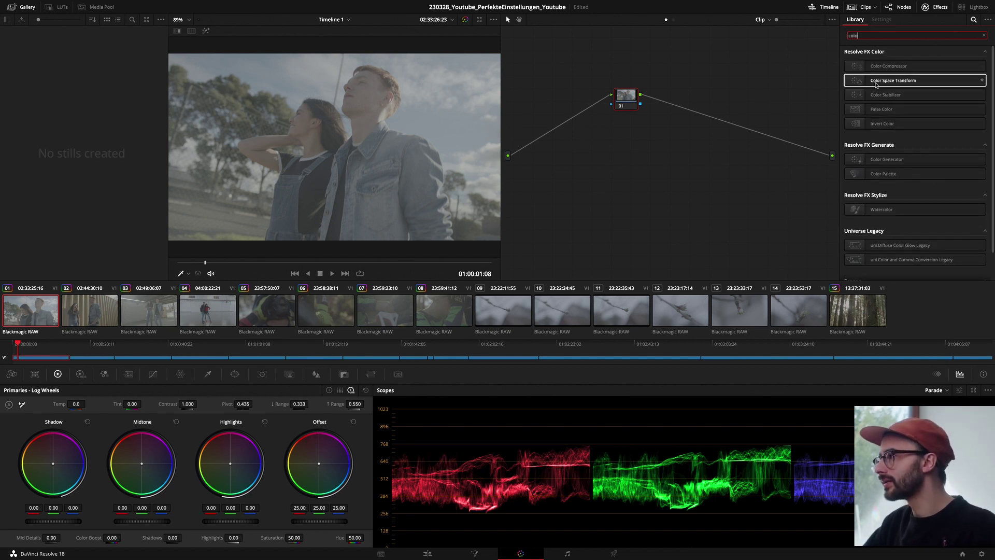
left_click_drag(876, 84, 712, 108)
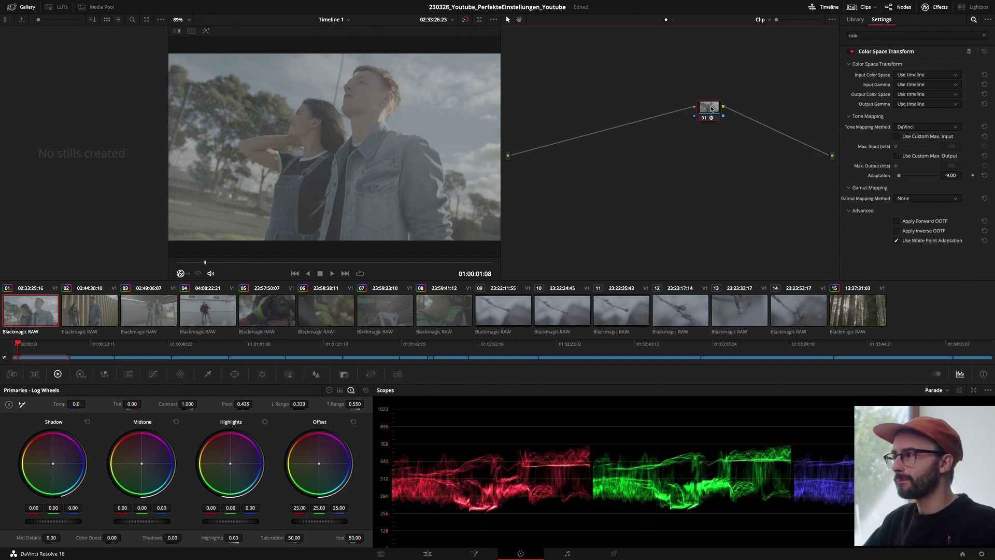
Set the transform's input color space to Blackmagic Design Video Gen 5 and its input gamma to Blackmagic Design Film Gen 5.
left_click(916, 76)
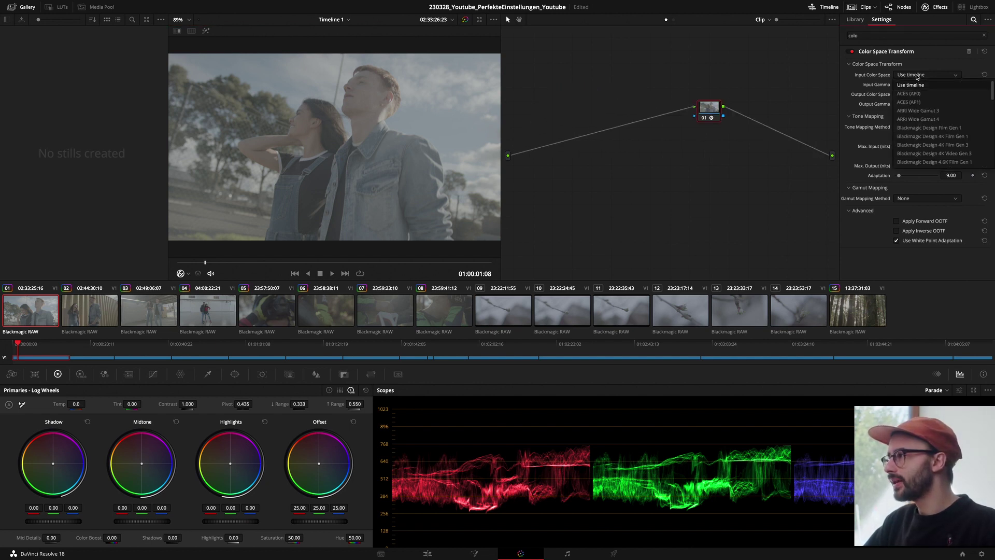
scroll(936, 132, "down", 4)
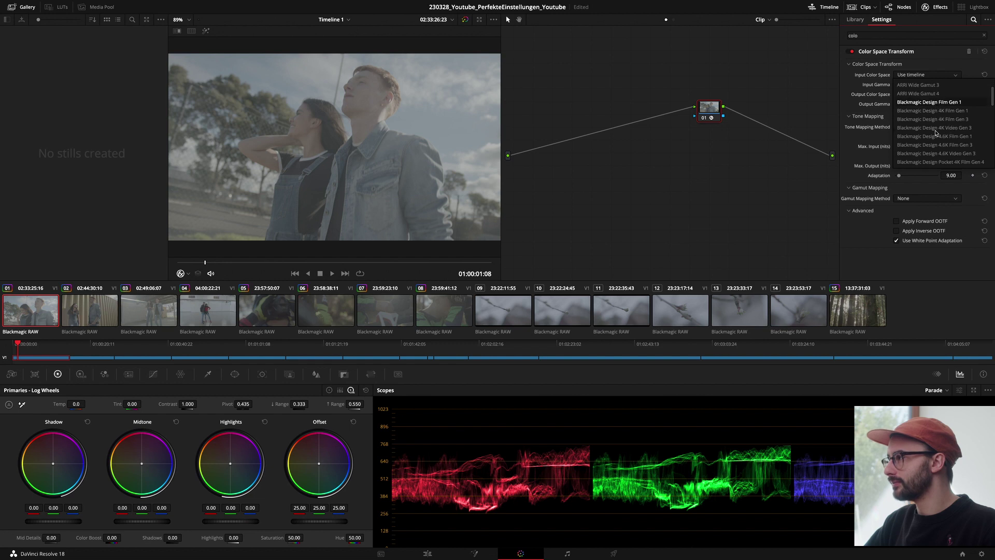
left_click(931, 145)
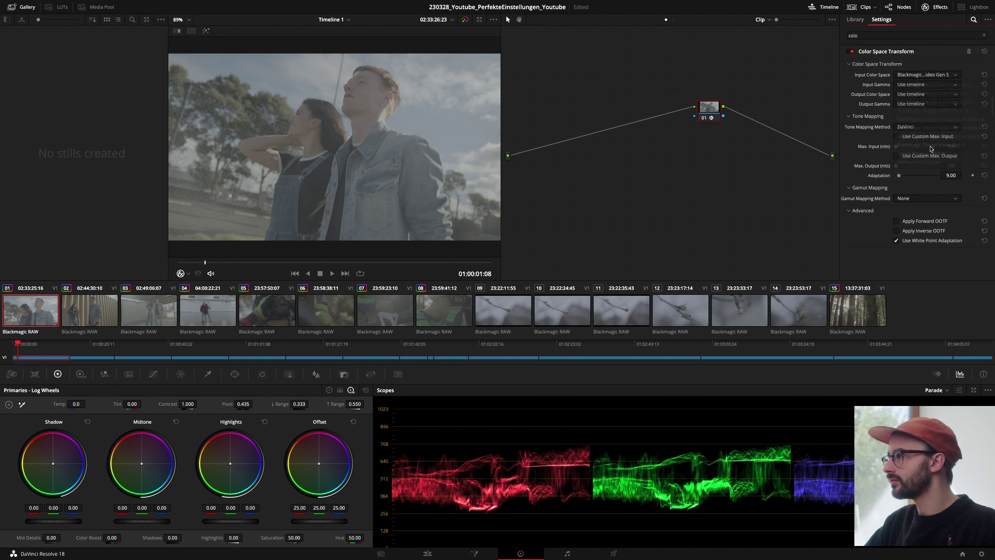
left_click(925, 85)
scroll(915, 157, "down", 1)
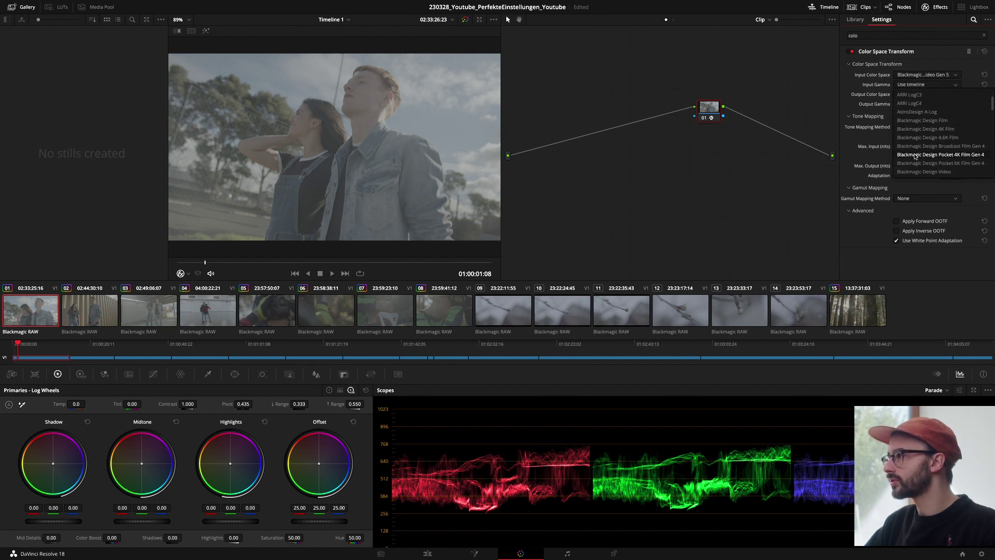
scroll(917, 148, "down", 2)
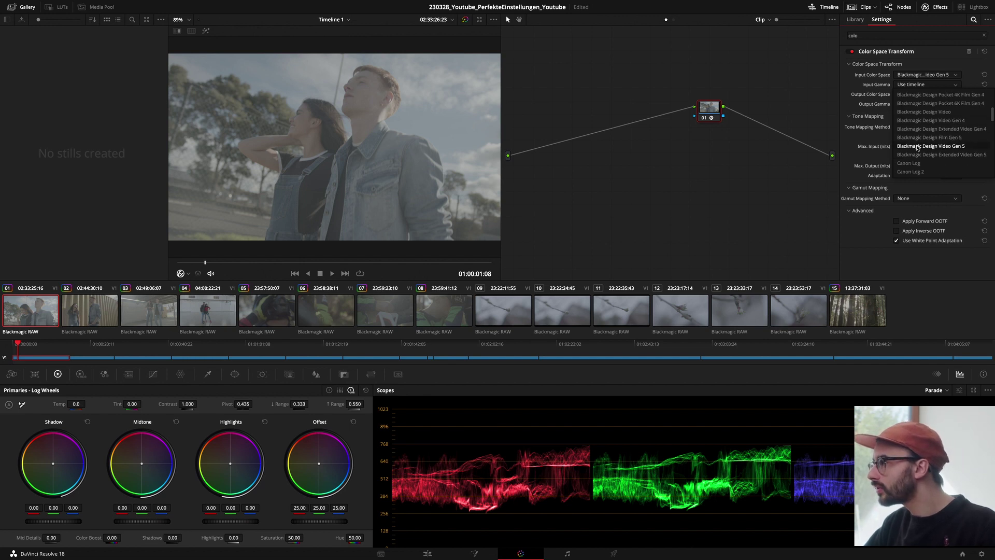
left_click(926, 138)
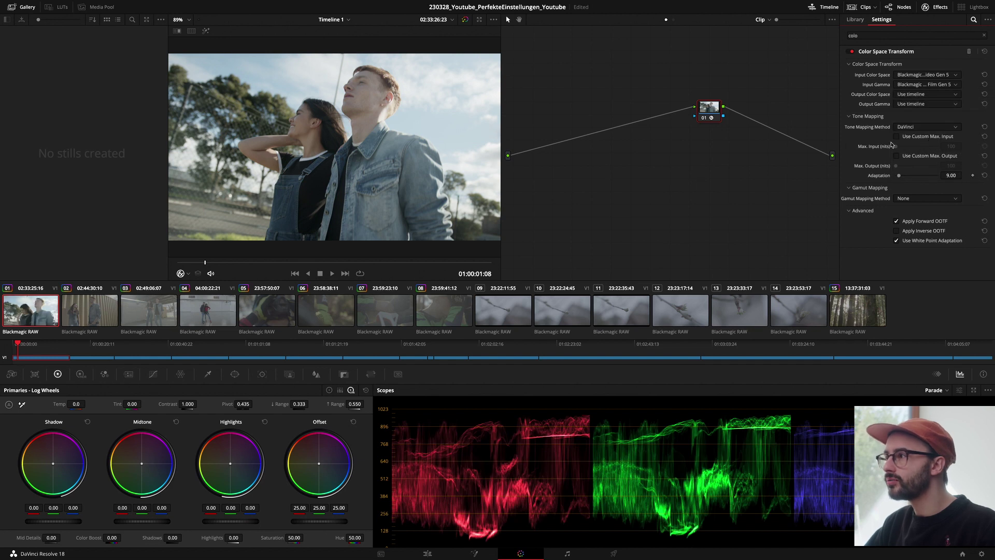
Set the Color Space Transform's output color space to Rec.709 and its output gamma to Rec.709-A.
left_click(910, 96)
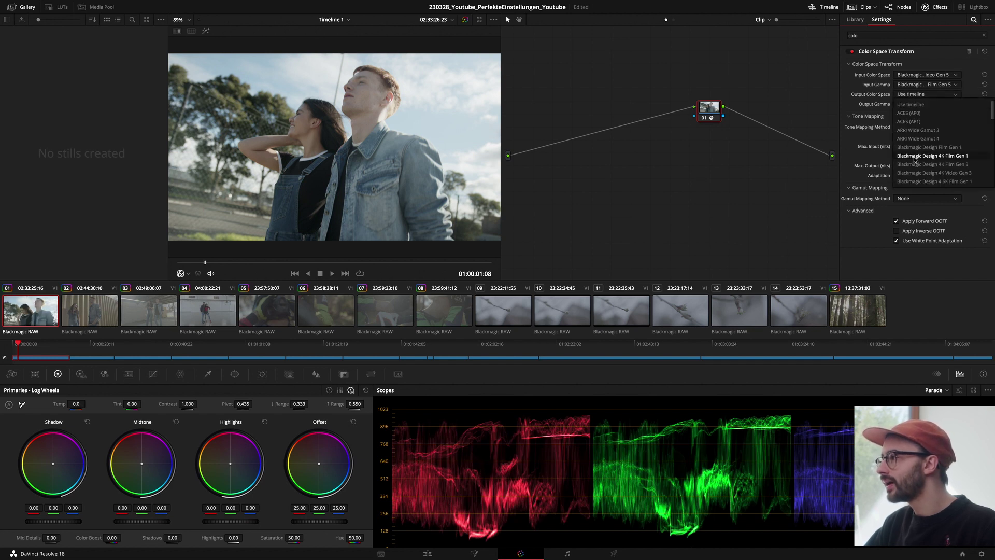
scroll(914, 146, "down", 10)
scroll(915, 145, "up", 3)
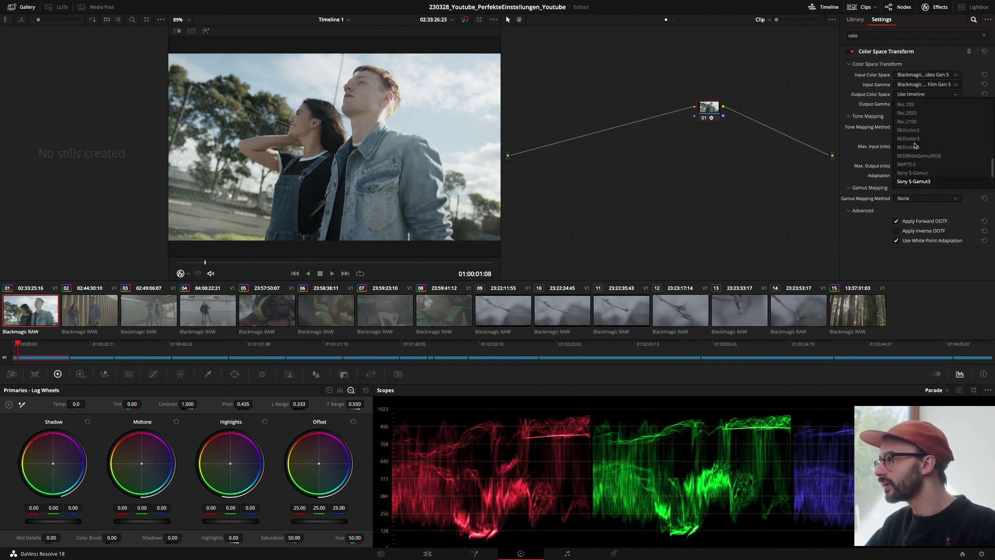
left_click(907, 118)
left_click(907, 104)
scroll(935, 149, "down", 10)
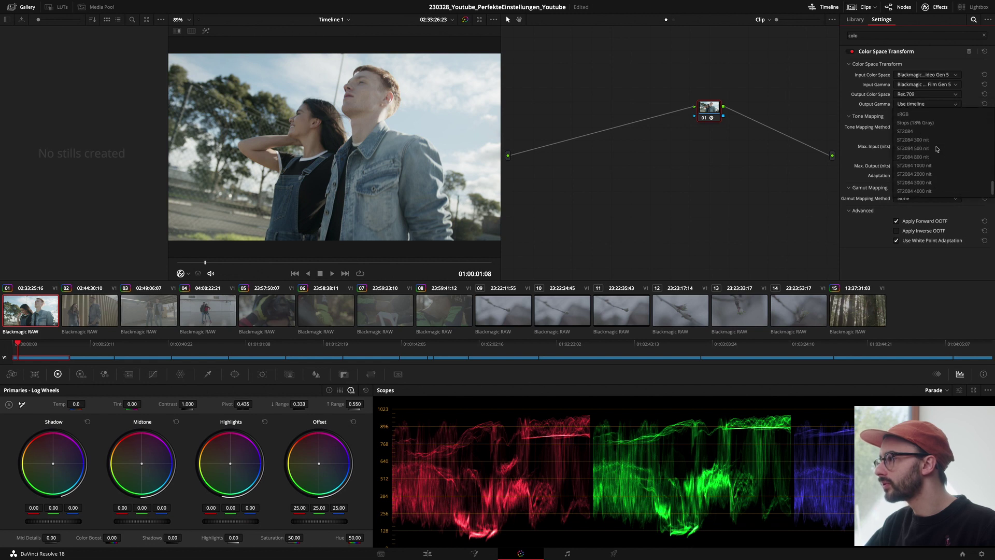
scroll(928, 148, "up", 3)
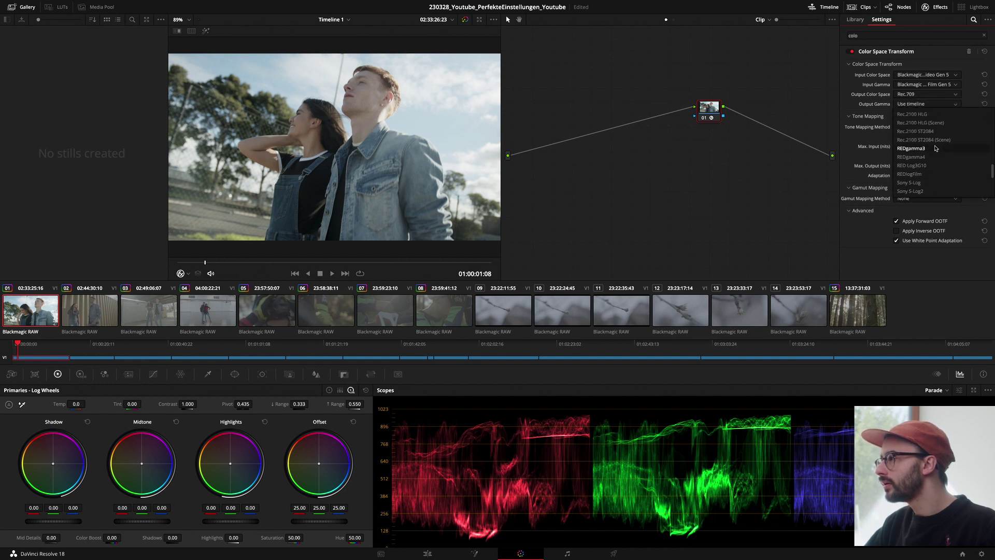
left_click(907, 140)
Compare the image with and without the transform, and change its input color space to Blackmagic Design Wide Gamut Gen 4/5.
key("ctrl+d")
key("ctrl+d")
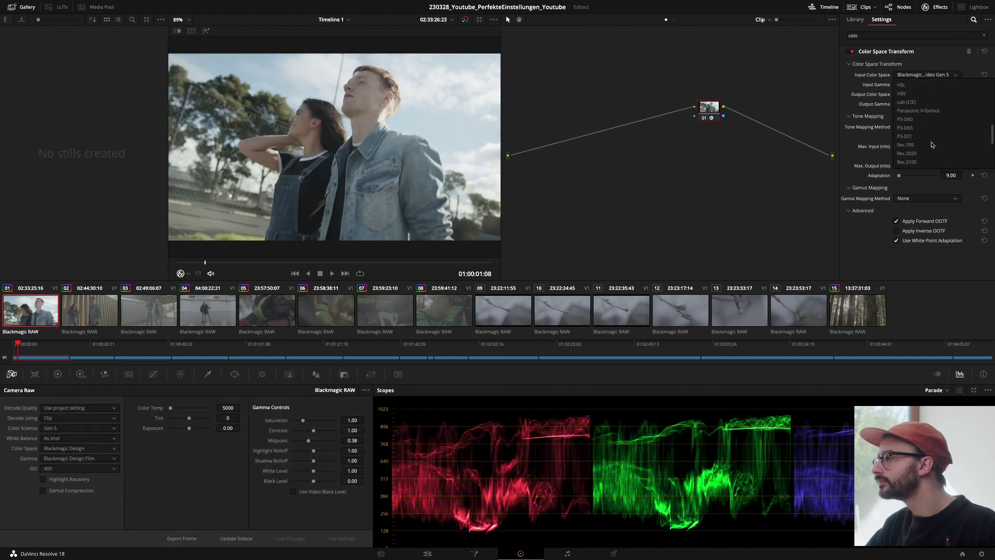
scroll(931, 144, "up", 8)
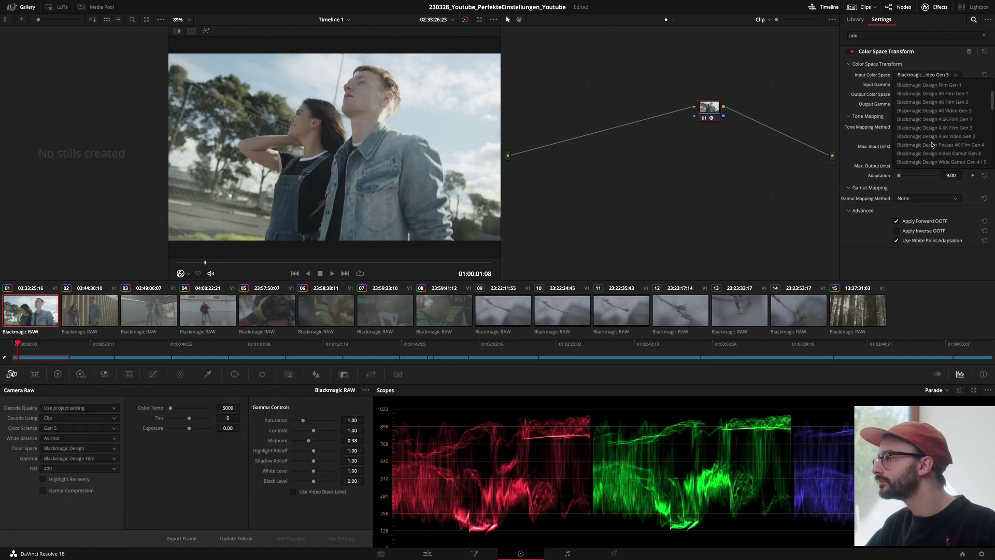
scroll(933, 145, "down", 2)
left_click(935, 146)
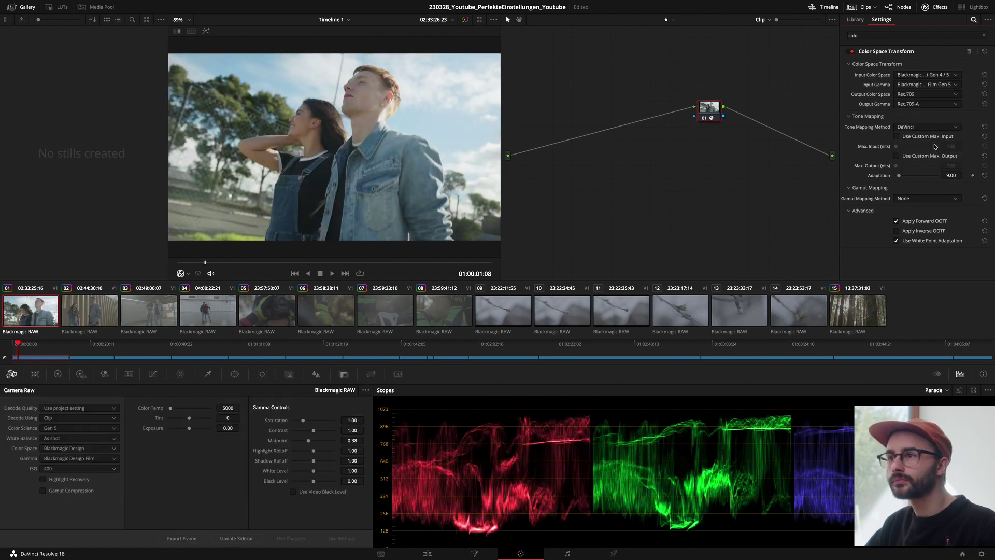
Insert a serial node before the Color Space Transform node, and raise its contrast and log highlights.
left_click_drag(712, 104, 612, 128)
key("shift+s")
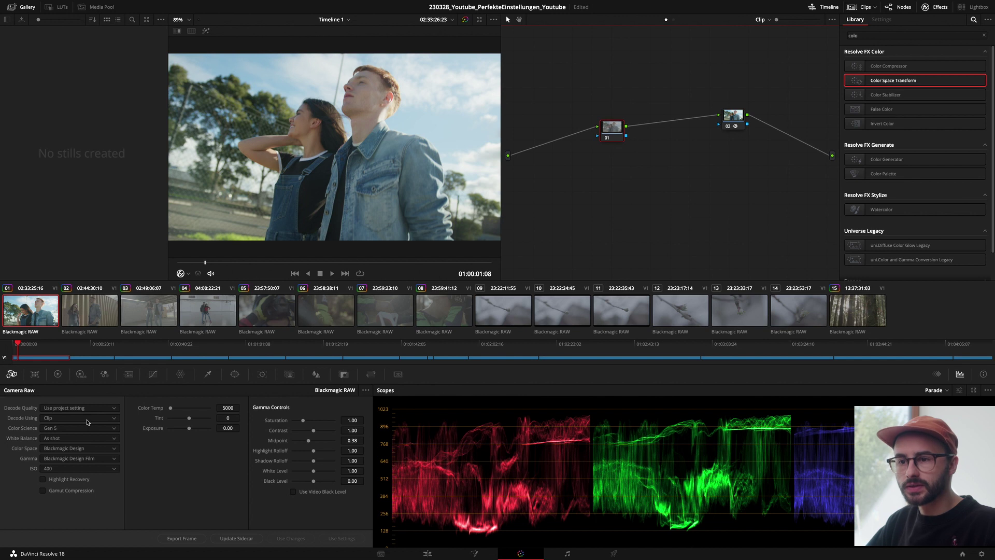
left_click(58, 374)
left_click_drag(188, 403, 199, 404)
mouse_move(226, 521)
left_mouse_down()
mouse_move(218, 521)
mouse_move(234, 520)
left_mouse_up()
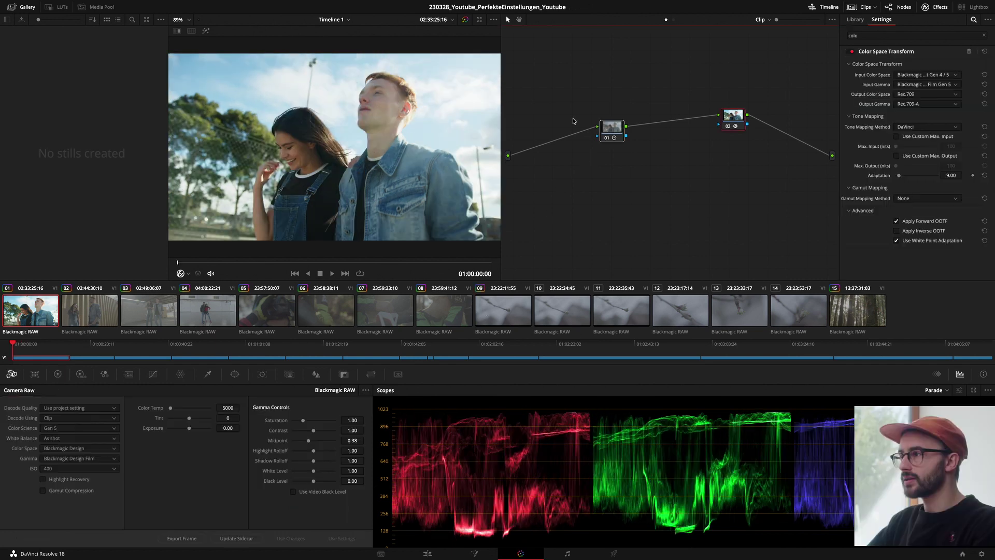
Set the project's color science to DaVinci YRGB Color Managed, with the settings dialog moved clear of the viewer image.
left_click(981, 554)
left_click(509, 107)
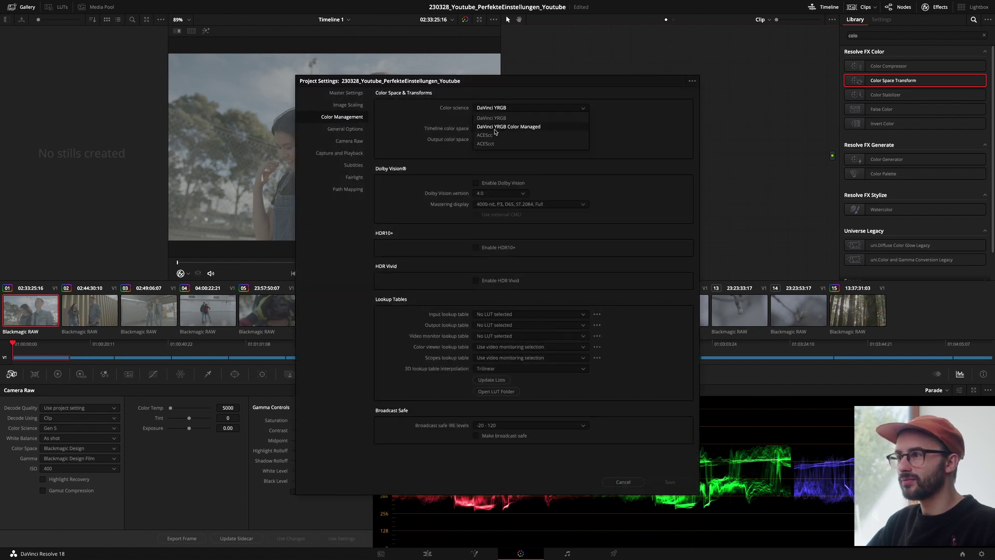
left_click(521, 80)
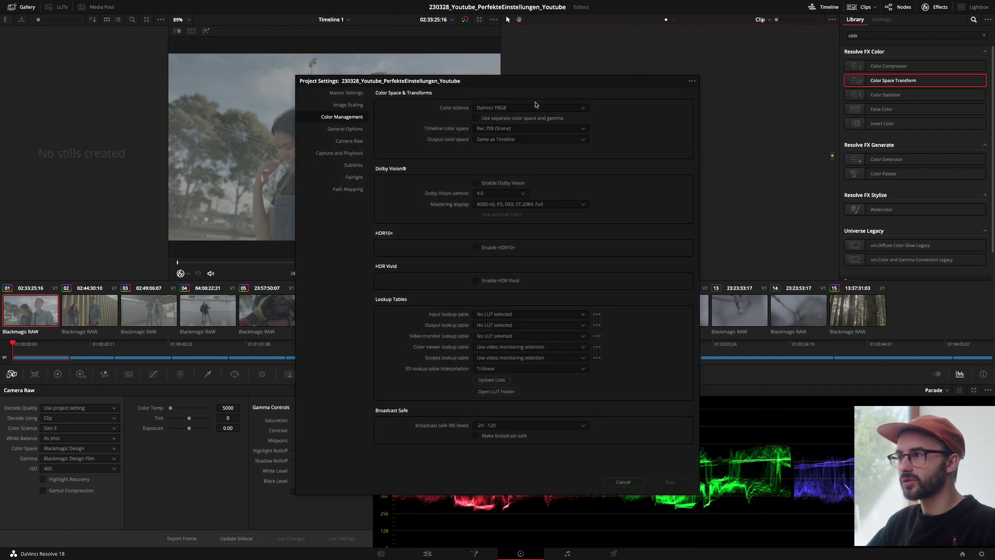
left_click_drag(536, 83, 713, 54)
left_click(690, 78)
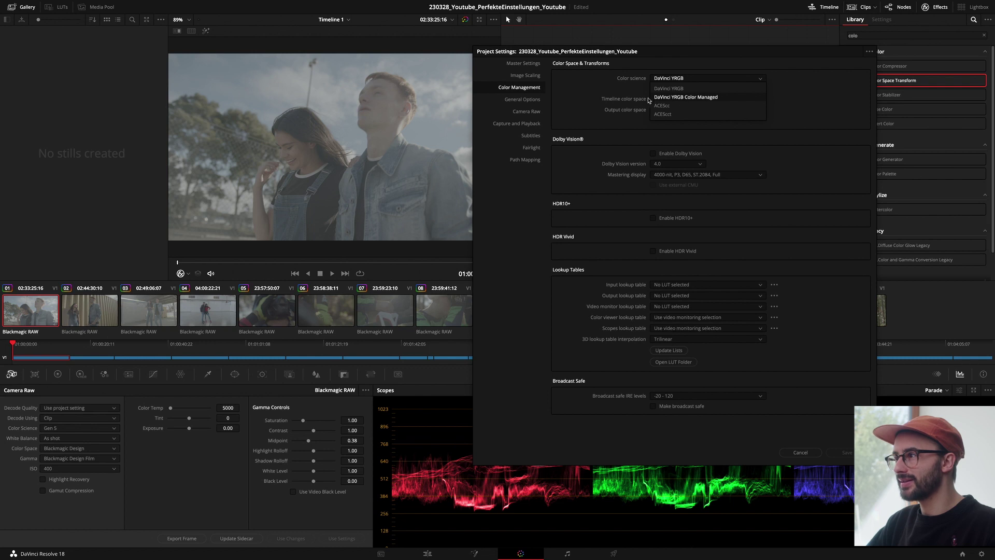
left_click(672, 98)
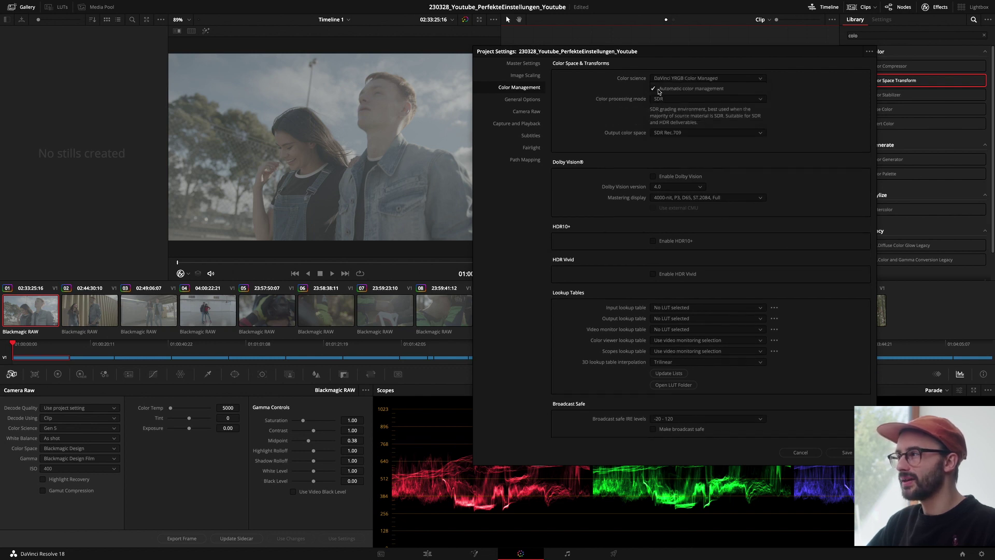
left_click_drag(682, 55, 649, 39)
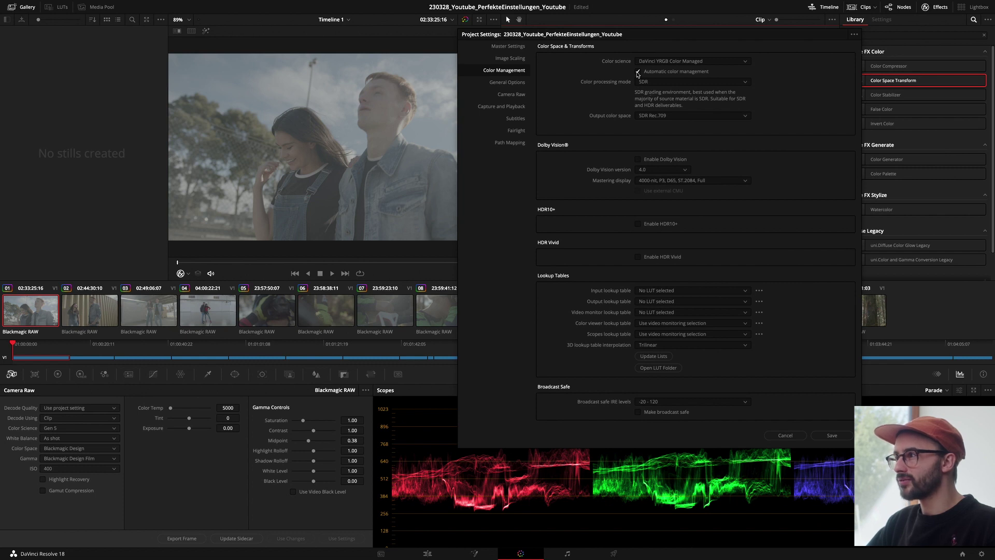
Go through the project's automatic color management, processing mode and color space options, and save the project settings.
left_click(653, 115)
left_click(650, 87)
left_click(656, 82)
left_click(653, 80)
left_click(651, 76)
left_click(664, 83)
left_click(663, 99)
left_click(661, 125)
scroll(661, 156, "down", 2)
left_click(648, 189)
left_click(829, 432)
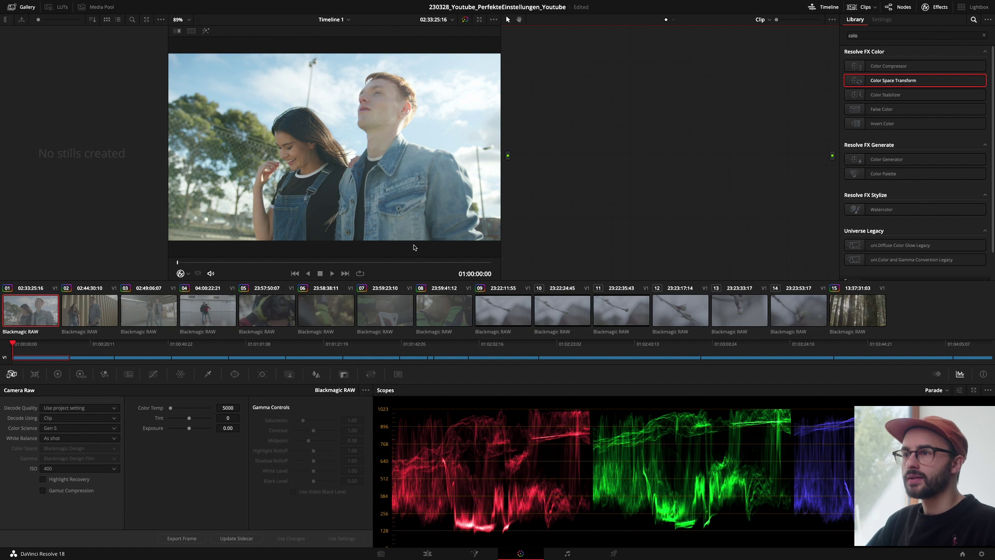
Check the fifth clip's image, switch to the fourth clip, reposition its node, and park the playhead at 01:00:54:16.
left_click(275, 305)
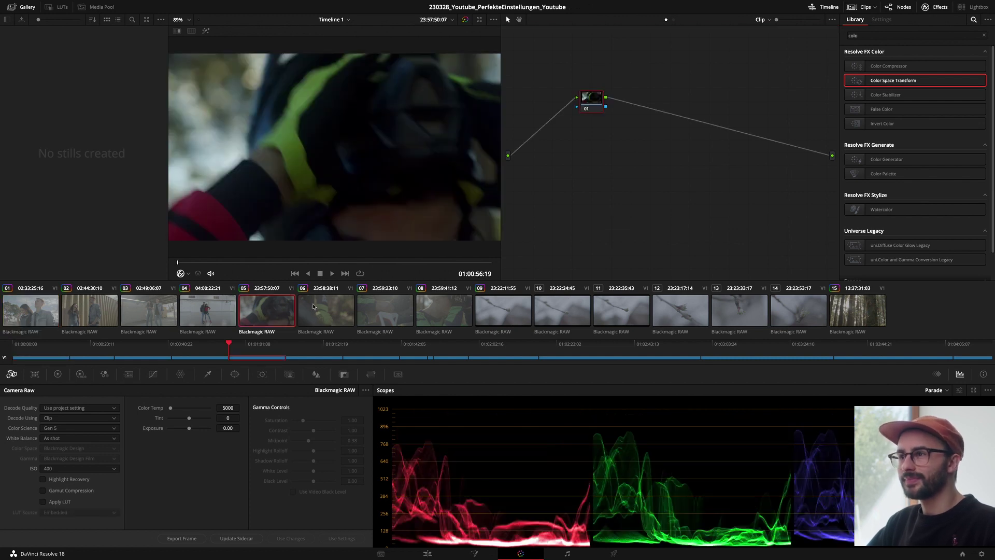
left_click(220, 317)
left_click_drag(221, 262, 347, 258)
left_click_drag(574, 105, 680, 107)
left_click_drag(508, 156, 719, 107)
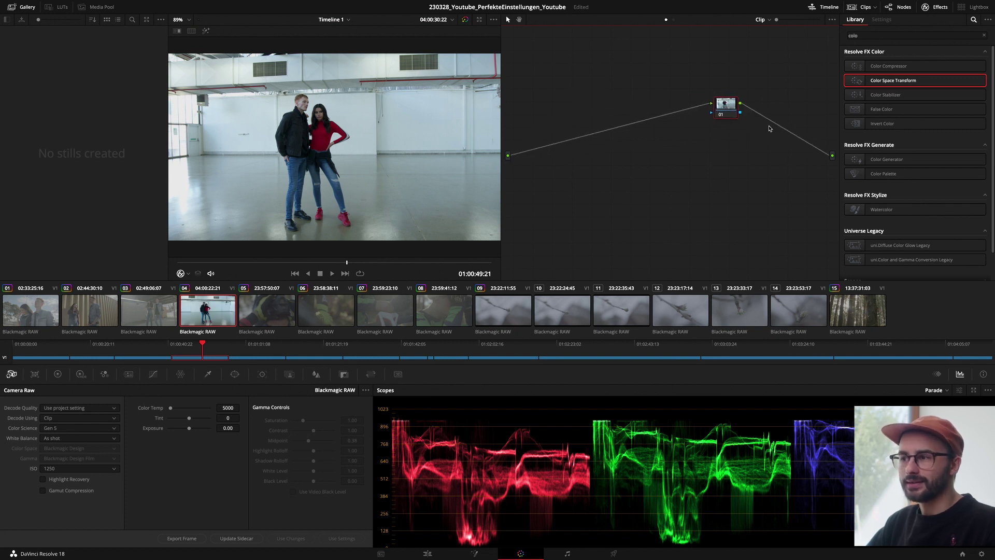
left_click_drag(346, 263, 449, 265)
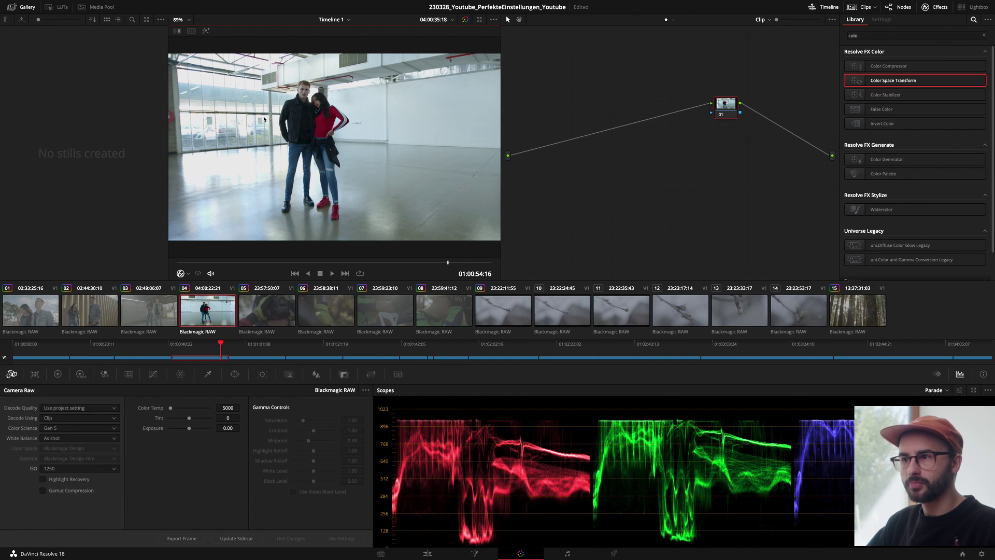
Review the fourth clip's available raw ISO values, keep ISO at 1250, and enable Highlight Recovery.
left_click(52, 471)
left_click(52, 470)
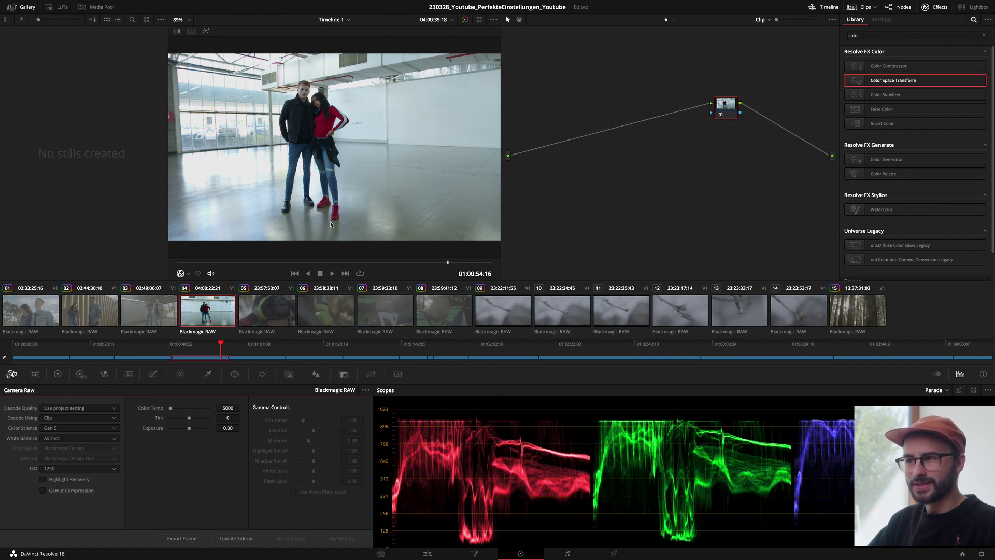
left_click(83, 470)
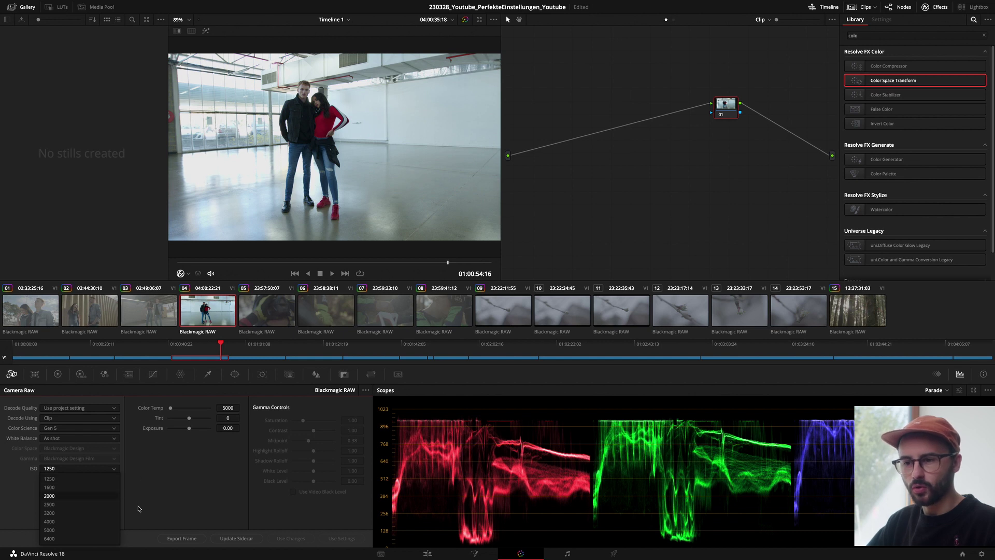
left_click(60, 479)
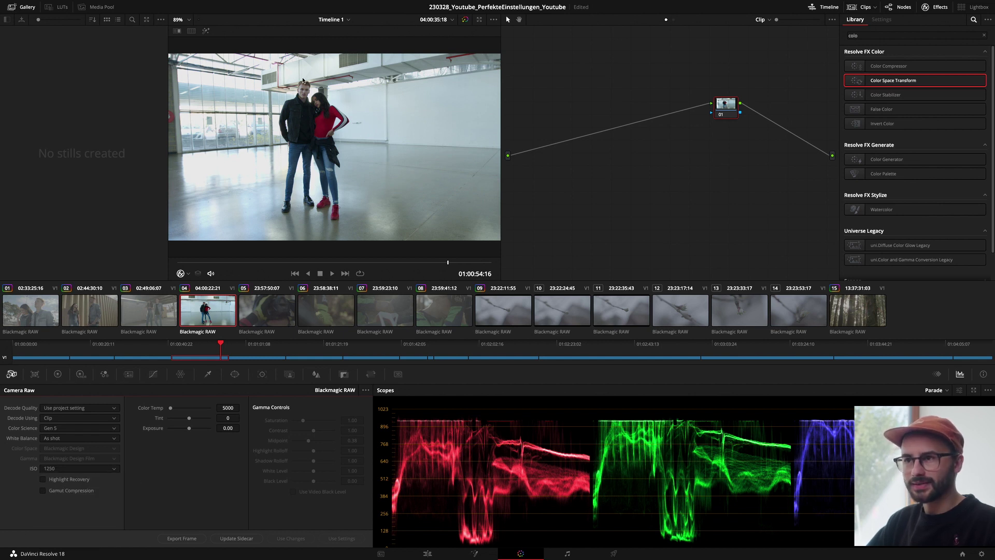
left_click(42, 481)
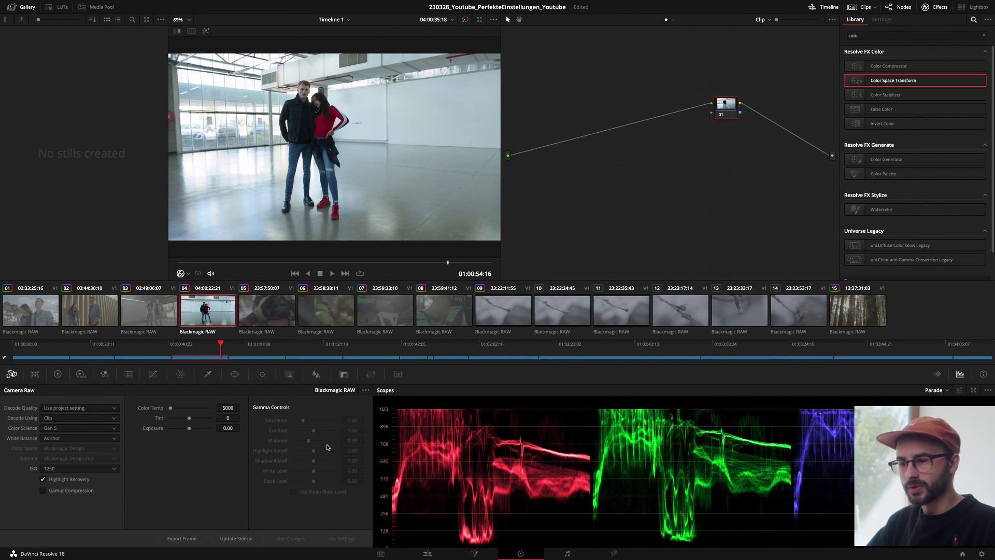
left_click(42, 479)
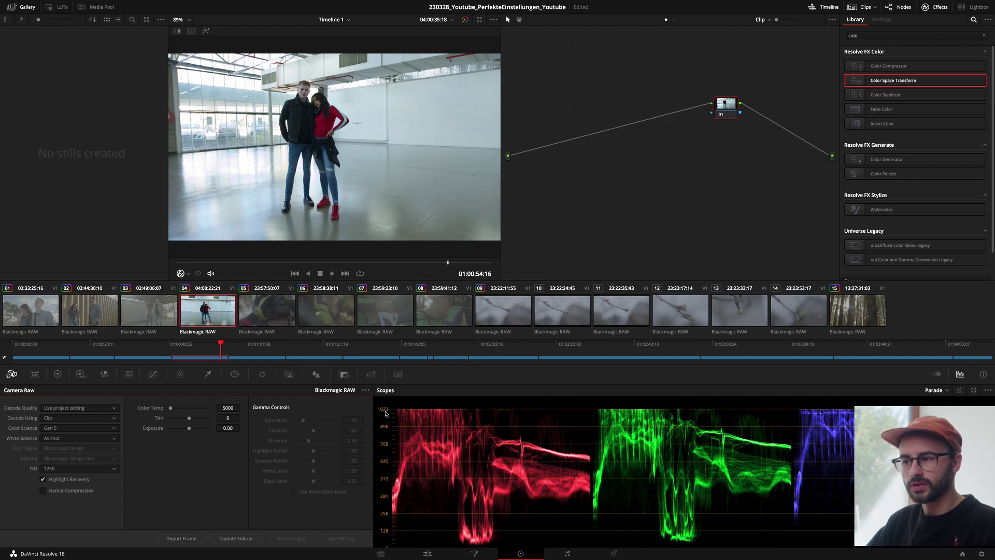
Reposition the fourth clip's node and lower its log highlights to -0.14.
left_click(57, 374)
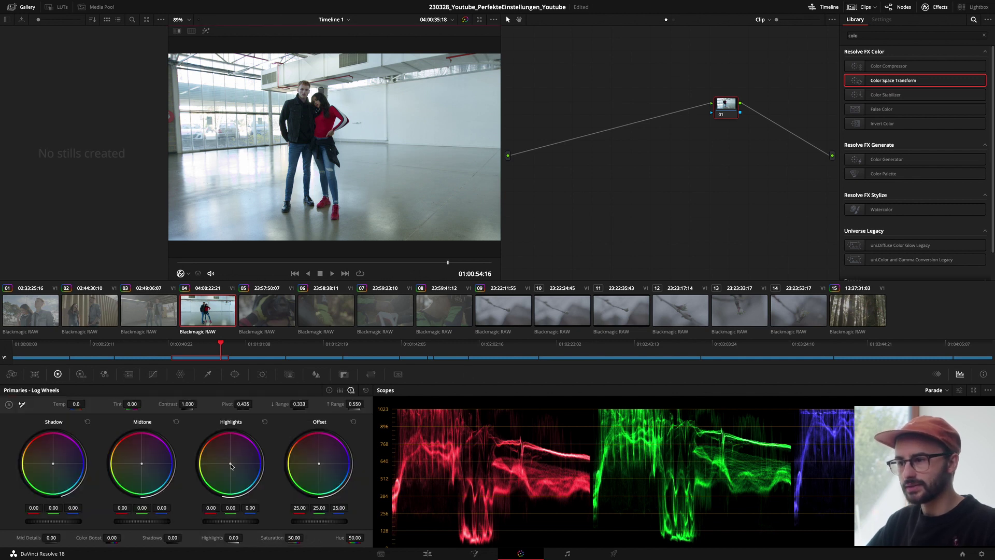
left_click_drag(725, 107, 658, 98)
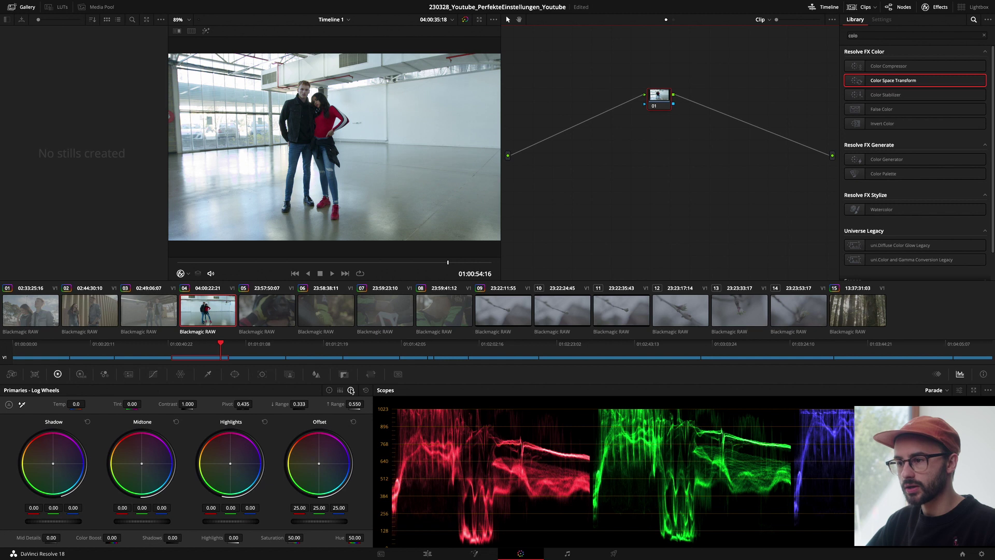
mouse_move(230, 521)
left_mouse_down()
mouse_move(208, 521)
mouse_move(221, 520)
left_mouse_up()
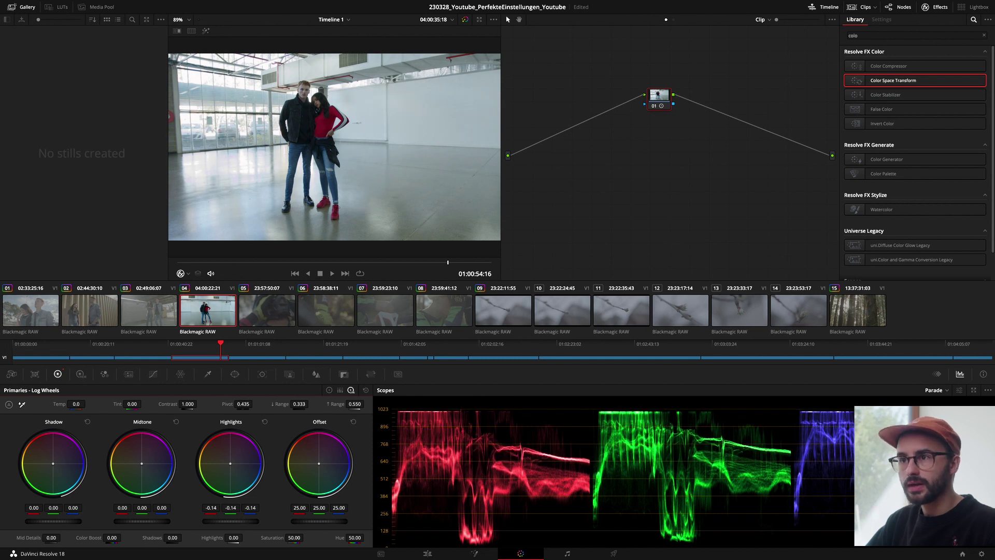
Compare the fourth clip with its node on and off, examining the bright windows below the ceiling up close.
key("super+d")
key("super+d")
key("super+d")
key("super+d")
key("super+d")
key("super+d")
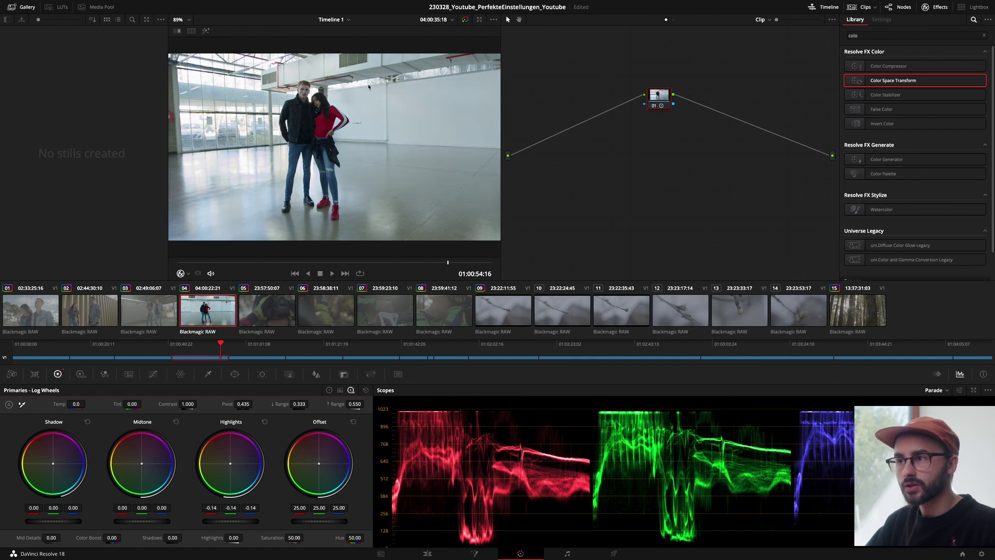
scroll(359, 75, "up", 2)
scroll(383, 116, "up", 8)
scroll(383, 116, "up", 5)
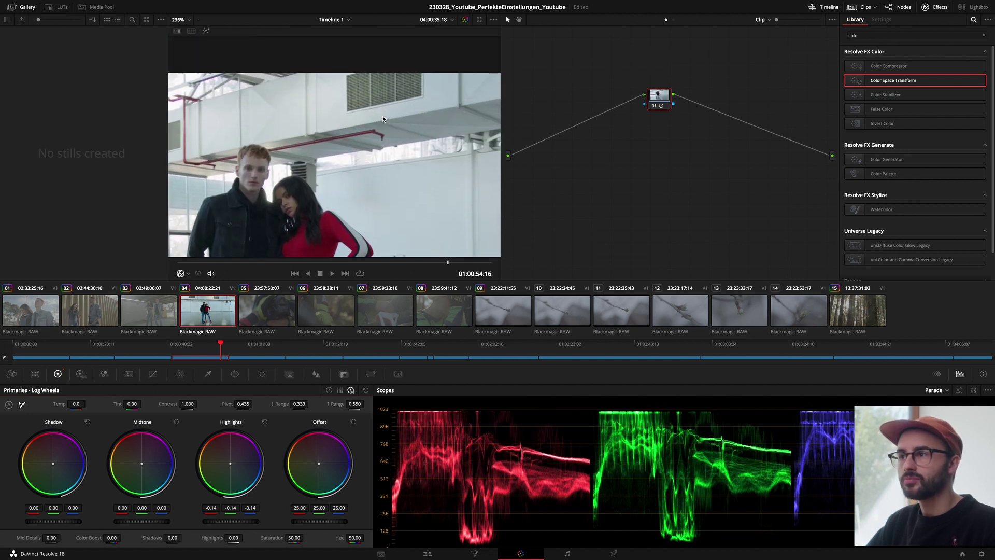
scroll(418, 143, "up", 5)
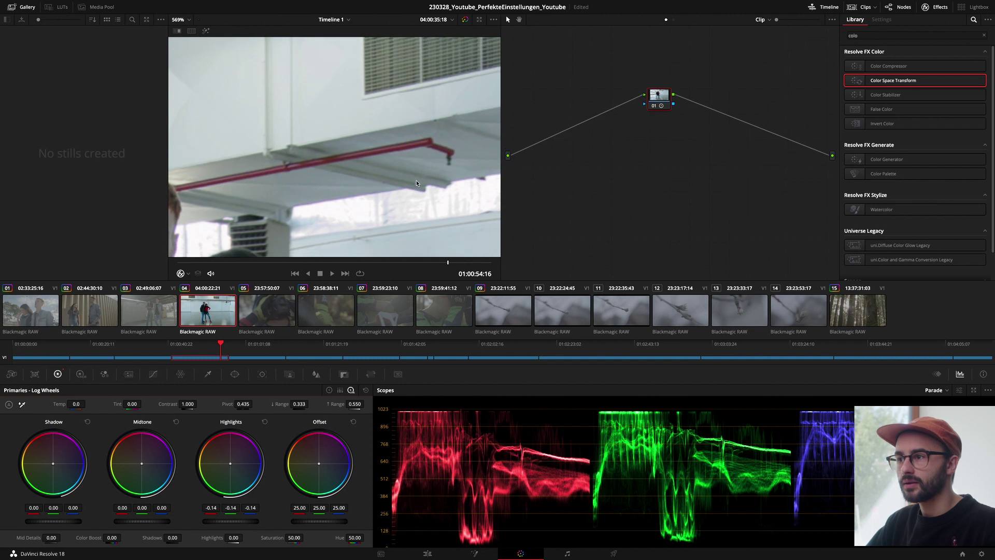
scroll(415, 180, "right", 5)
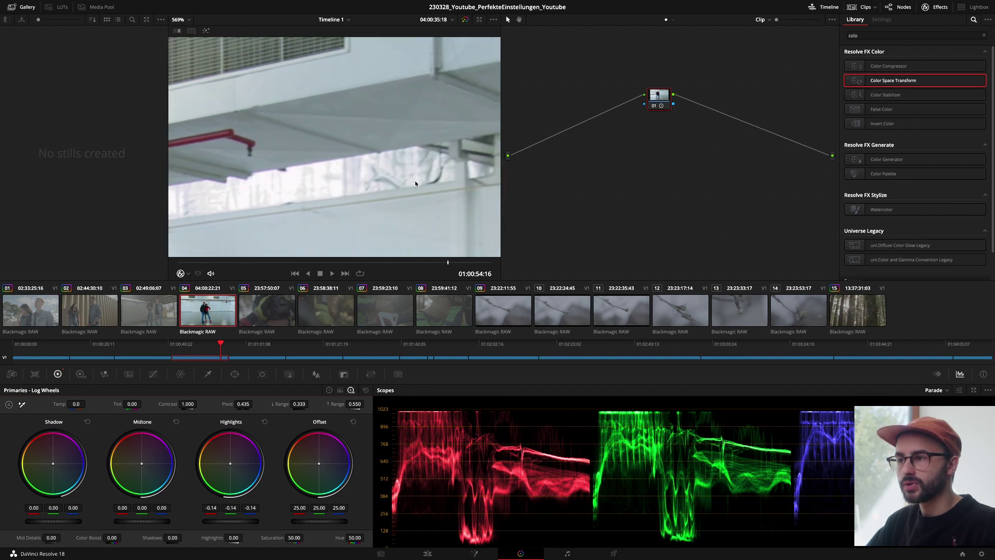
key("ctrl+d")
key("ctrl+d")
key("ctrl+d")
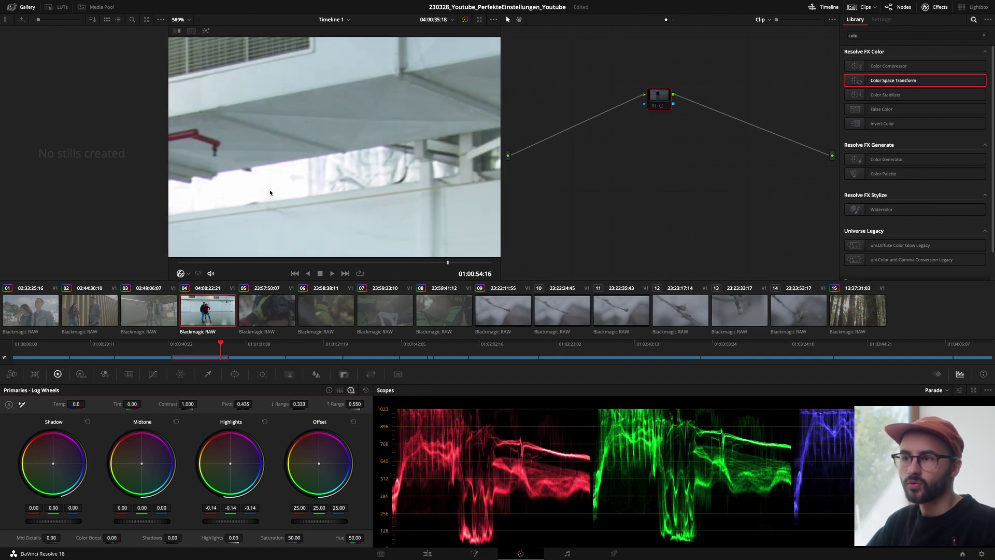
key("ctrl+d")
key("ctrl+d")
key("ctrl+d")
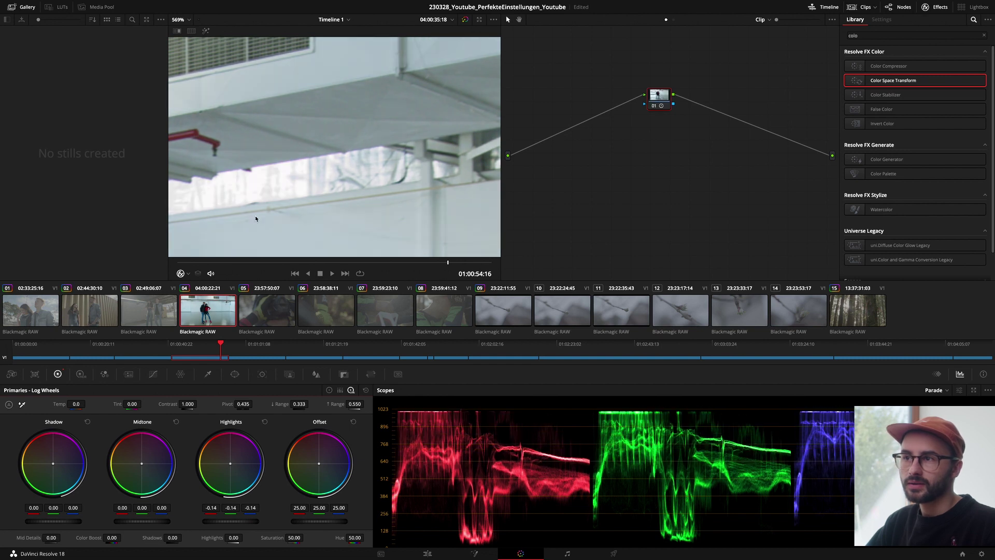
Examine the bright glass facade of the fourth clip up close with the node on and off.
key("ctrl+d")
key("ctrl+d")
scroll(264, 178, "left", 6)
scroll(269, 178, "up", 4)
scroll(269, 177, "left", 5)
key("ctrl+d")
key("ctrl+d")
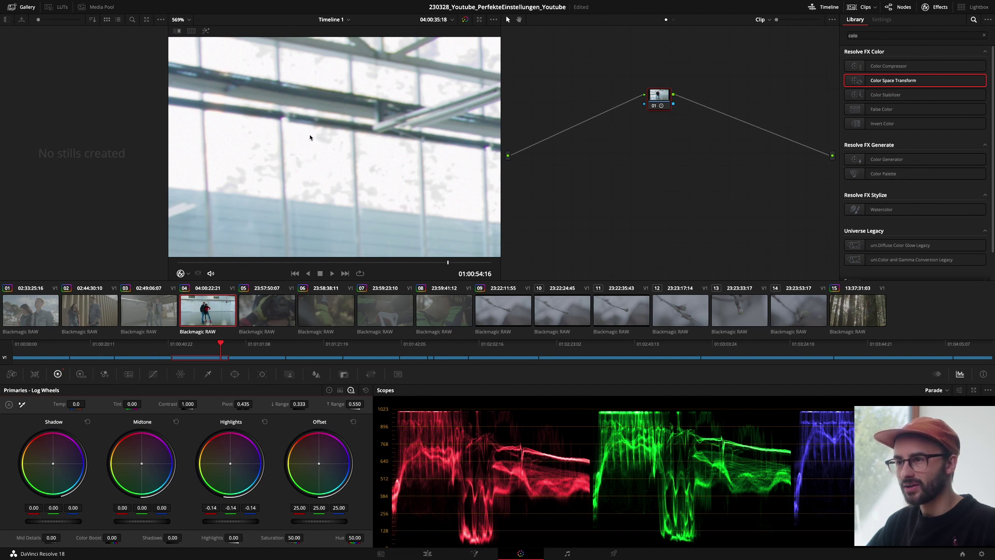
key("ctrl+d")
key("ctrl+d")
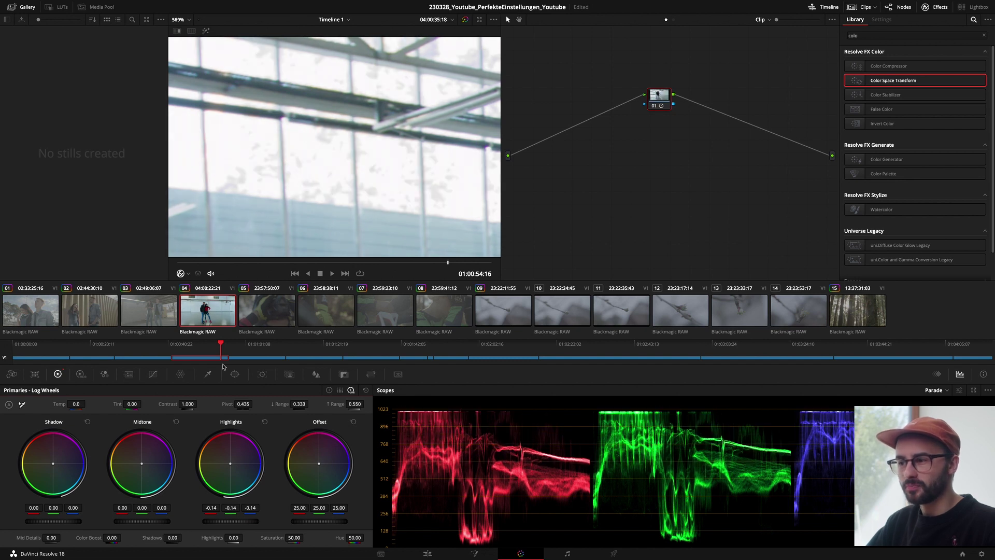
Try lowering the fourth clip's log highlights to -0.40 while inspecting the glass facade.
mouse_move(225, 524)
left_mouse_down()
mouse_move(193, 525)
mouse_move(211, 524)
left_mouse_up()
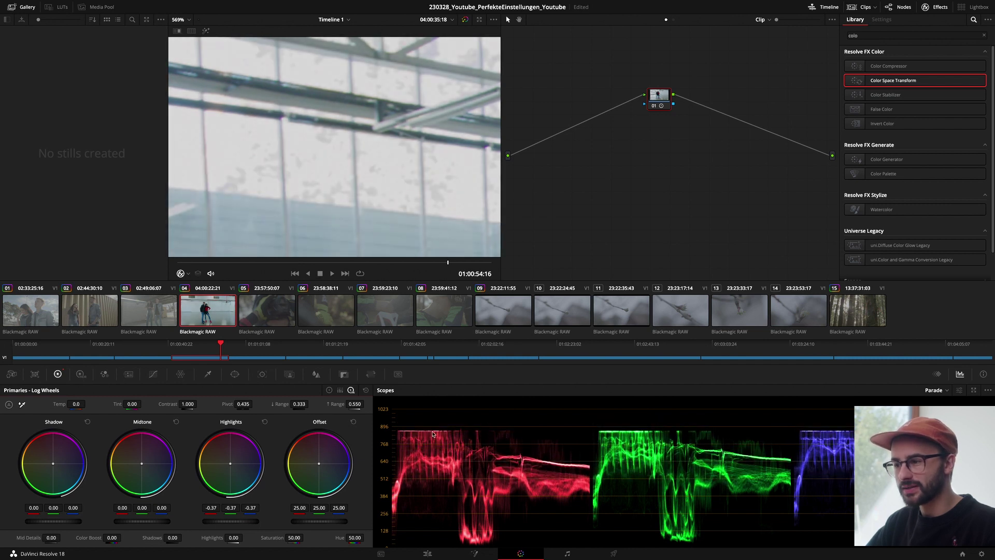
left_click_drag(212, 524, 226, 523)
left_click_drag(230, 520, 258, 523)
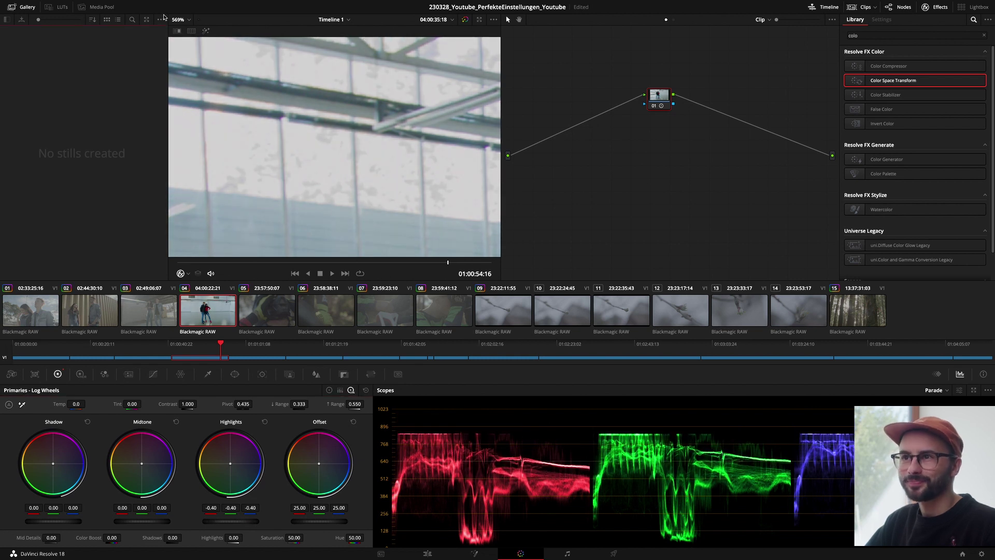
Fit the whole image in the viewer, set the node's log highlights to -0.22, and compare with it off.
key("shift+z")
left_click_drag(230, 523, 252, 522)
key("super+d")
key("super+d")
Label the fourth clip's first node "Highlights" and move it toward the source input.
left_click_drag(665, 97, 645, 97)
right_click(645, 96)
left_click(655, 112)
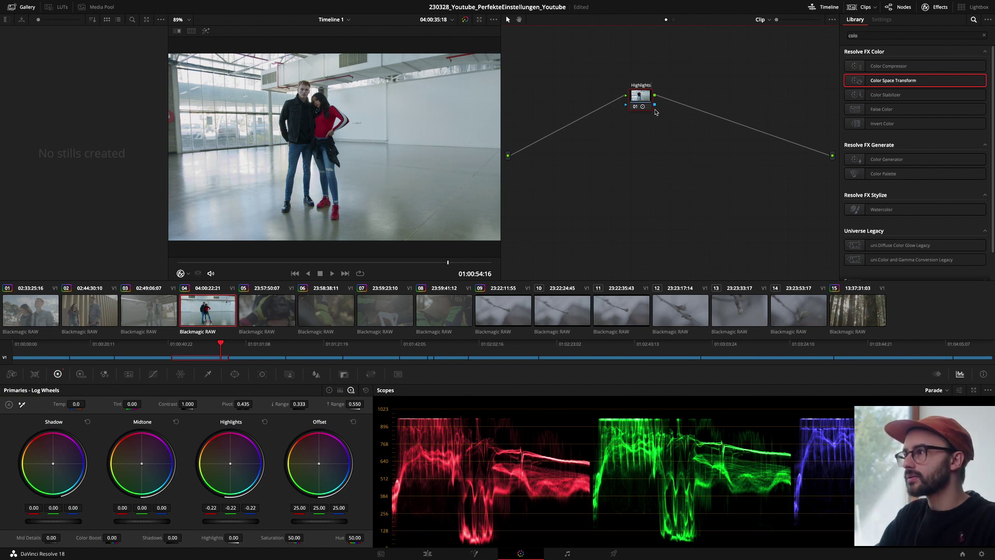
left_click_drag(640, 100, 620, 102)
Add a serial node after the Highlights node, raise its contrast, and adjust its shadows.
key("alt+s")
mouse_move(181, 404)
left_mouse_down()
mouse_move(199, 404)
mouse_move(155, 404)
mouse_move(199, 404)
left_mouse_up()
left_click_drag(184, 537, 248, 469)
Lower the Highlights node's log highlights to -0.27 and compare the image with and without the grade.
left_click_drag(613, 94, 611, 101)
left_click_drag(230, 521, 215, 521)
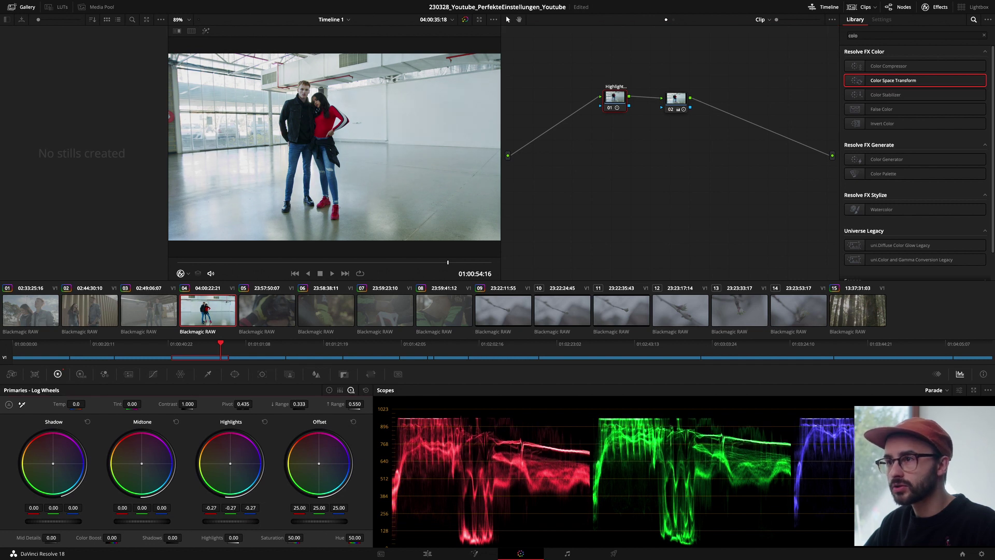
left_click_drag(617, 106, 658, 110)
key("alt+d")
key("alt+d")
key("ctrl+d")
key("ctrl+d")
key("ctrl+d")
key("ctrl+d")
Add a third serial node and reduce the saturation of the reds to about 0.75 with a Hue Vs Sat curve.
left_click_drag(659, 98, 641, 96)
key("alt+s")
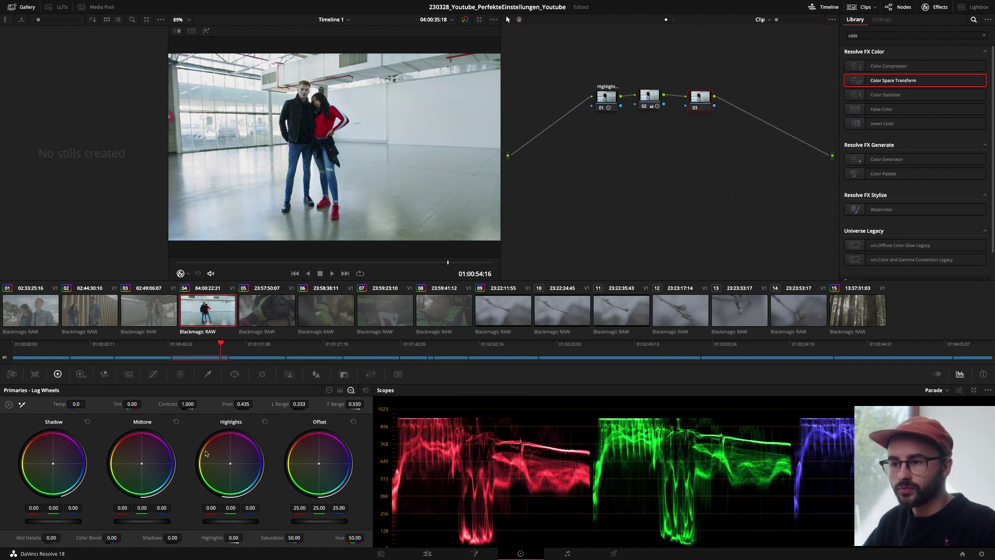
left_click(152, 374)
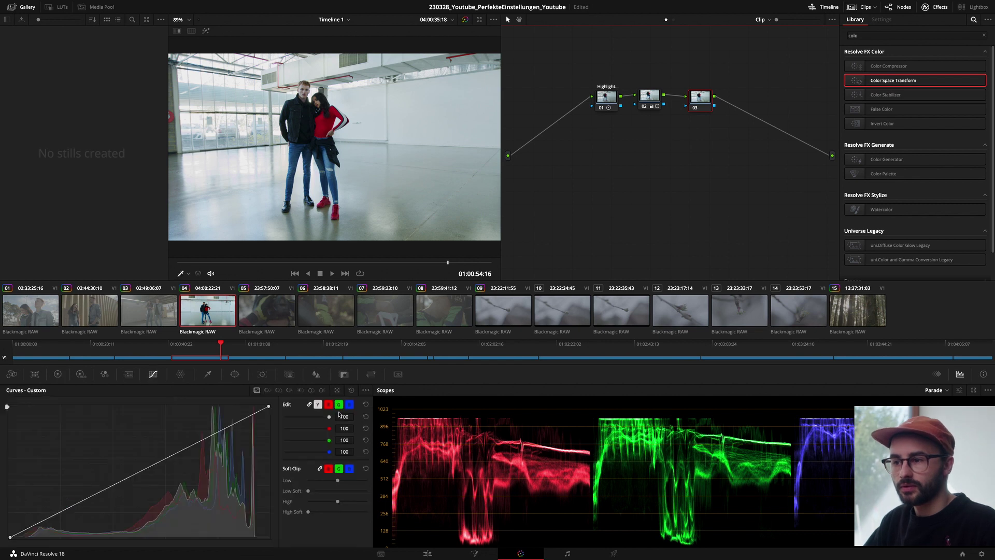
left_click(279, 389)
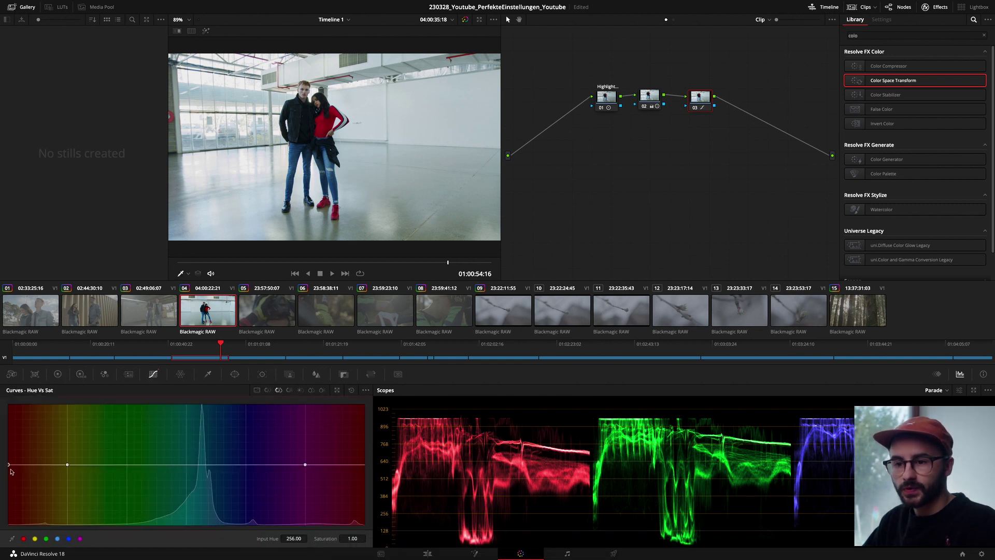
left_click_drag(8, 465, 7, 482)
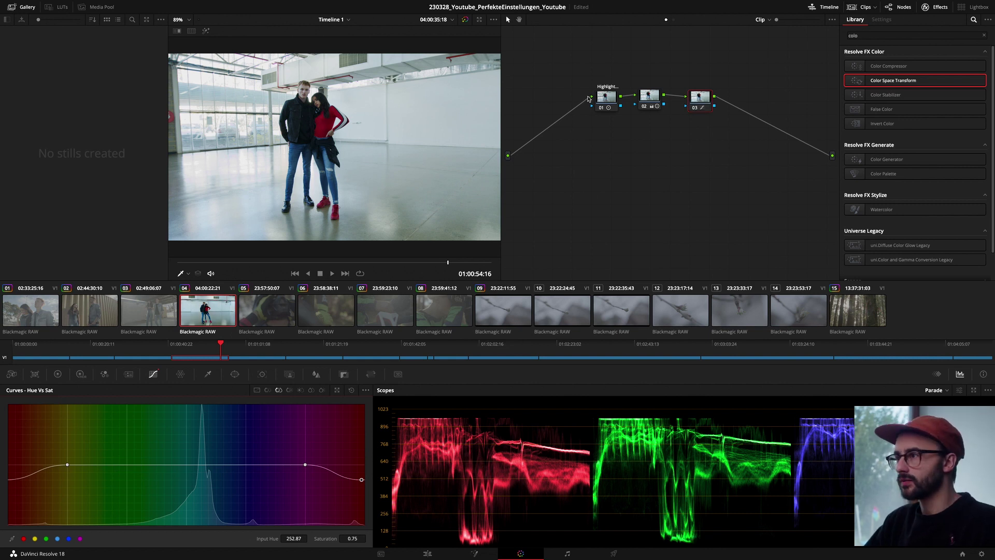
Try a raw color temperature of 3200 on the fourth clip, and set it to 6500.
left_click_drag(601, 99, 597, 97)
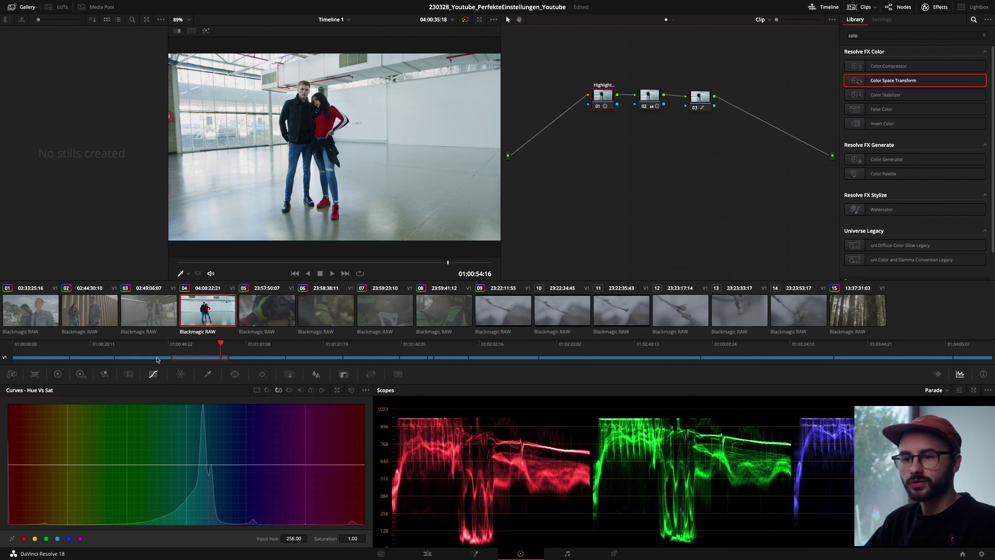
left_click(11, 373)
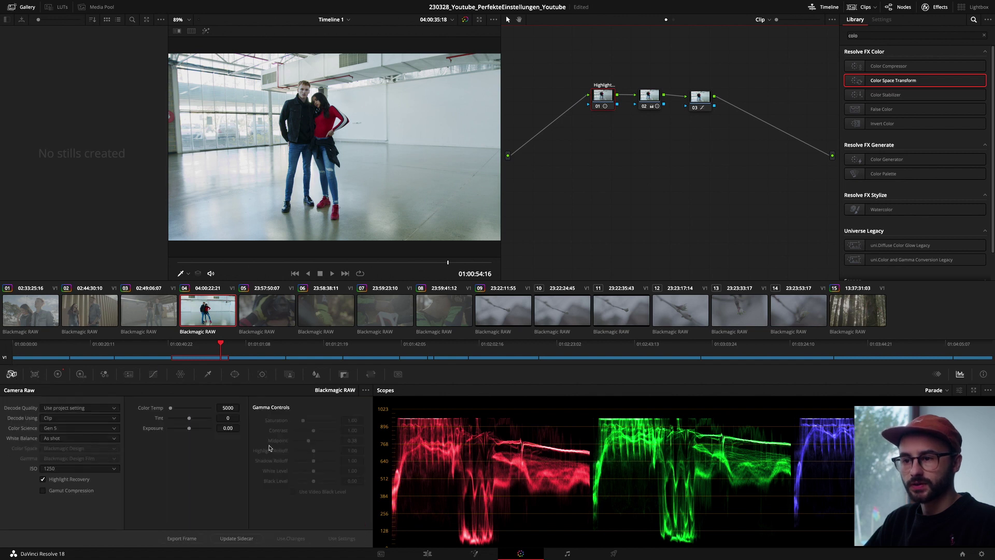
double_click(222, 408)
type("320")
key("Return")
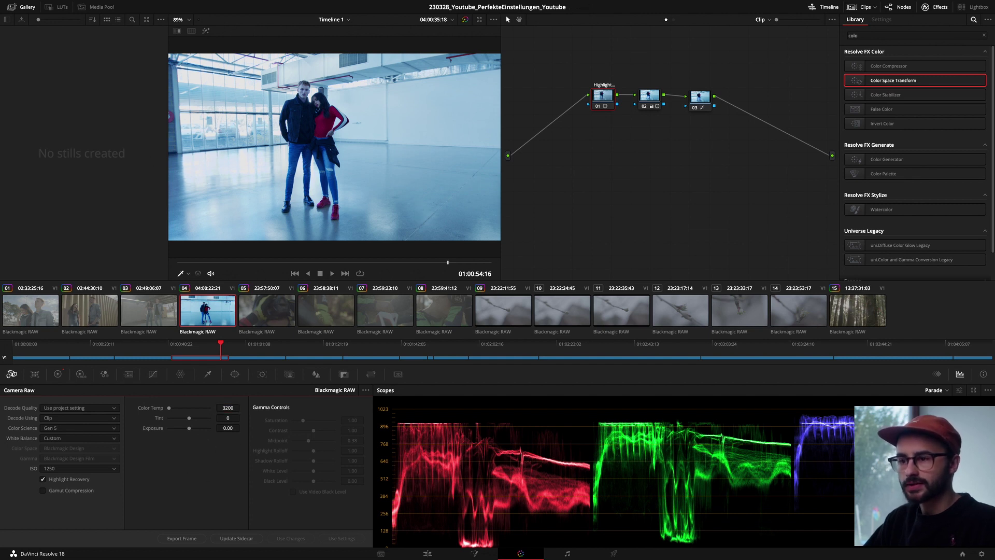
double_click(225, 408)
type("55")
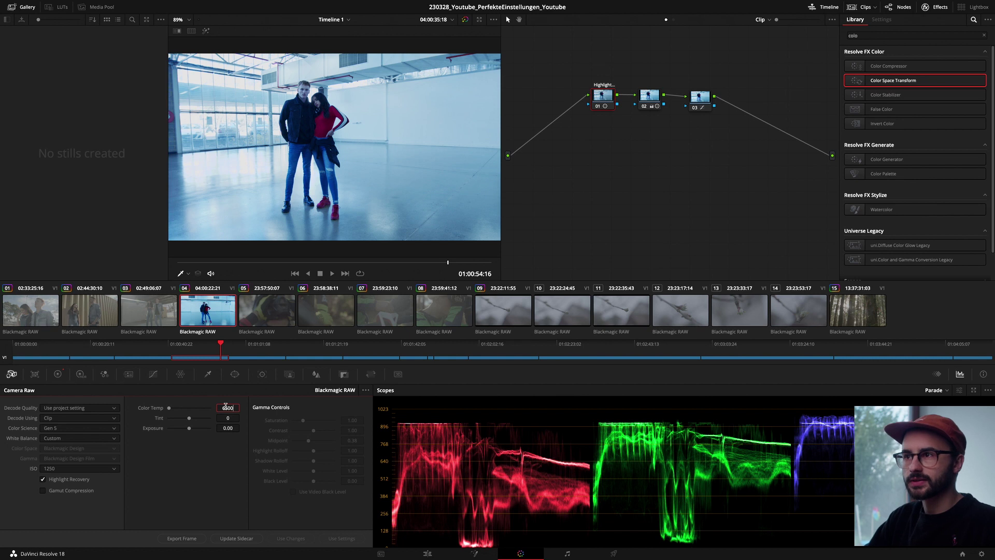
key("Return")
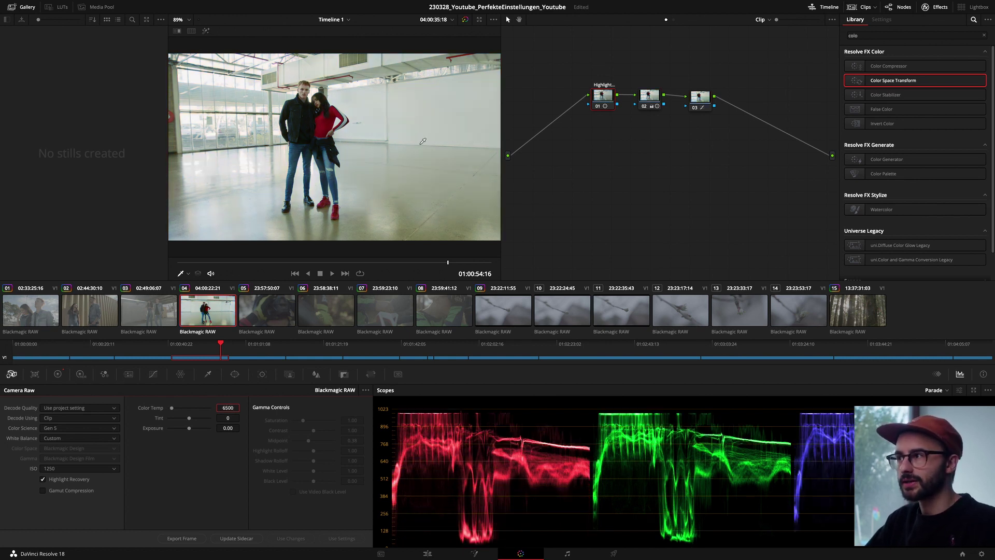
scroll(425, 141, "down", 3)
left_click(182, 19)
left_click(183, 33)
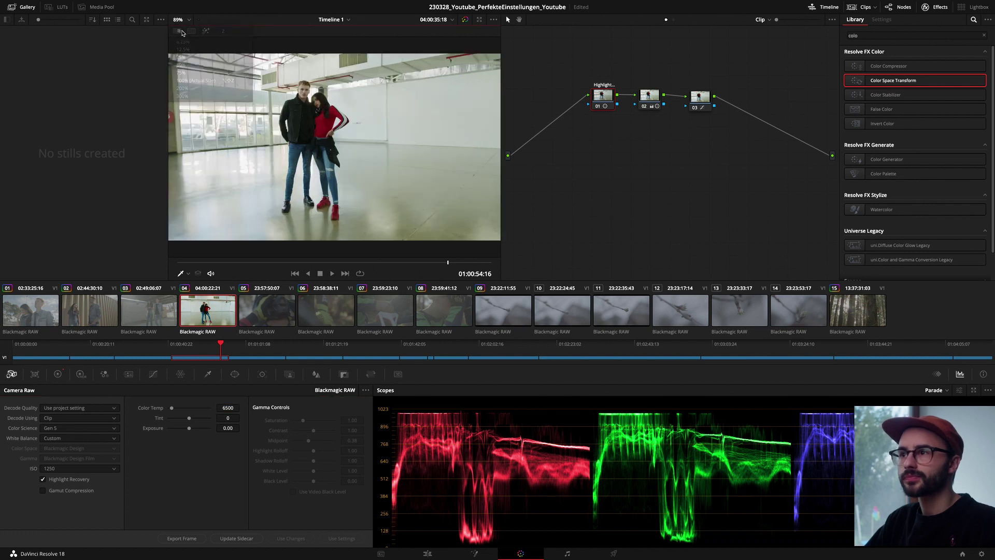
Space out the nodes, add a fourth serial node, and slightly lower the upper end of its green custom curve.
left_click_drag(615, 94, 594, 95)
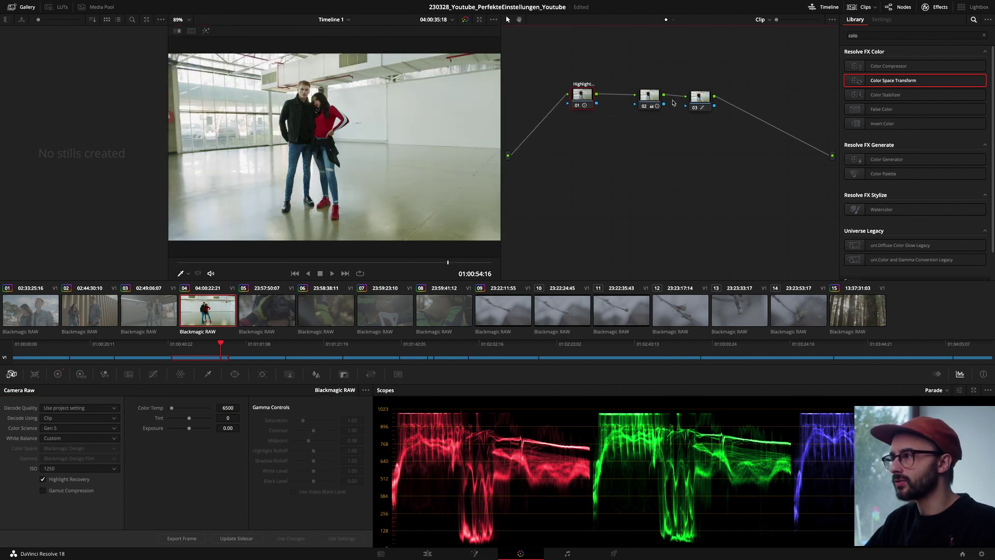
left_click_drag(657, 101, 639, 102)
left_click(692, 102)
key("alt+s")
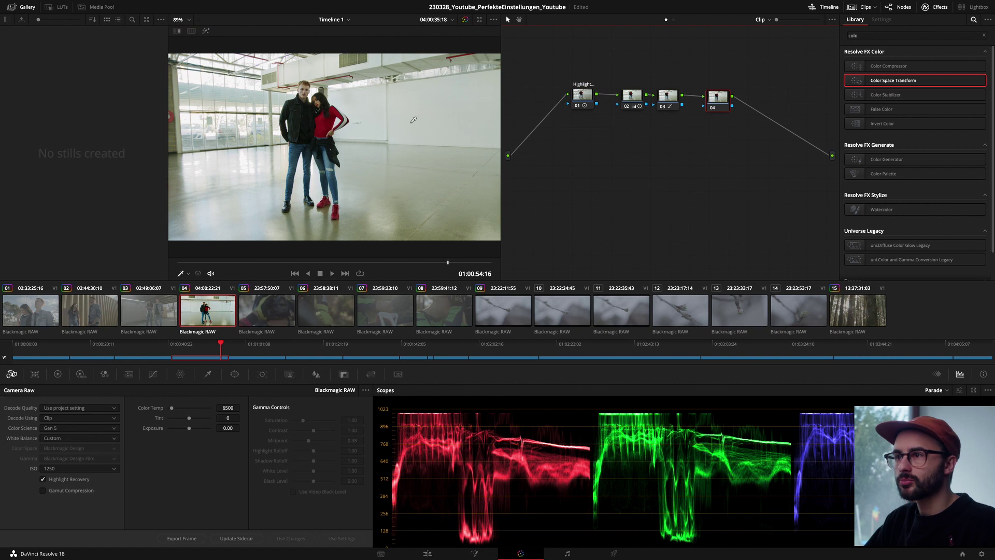
left_click(153, 374)
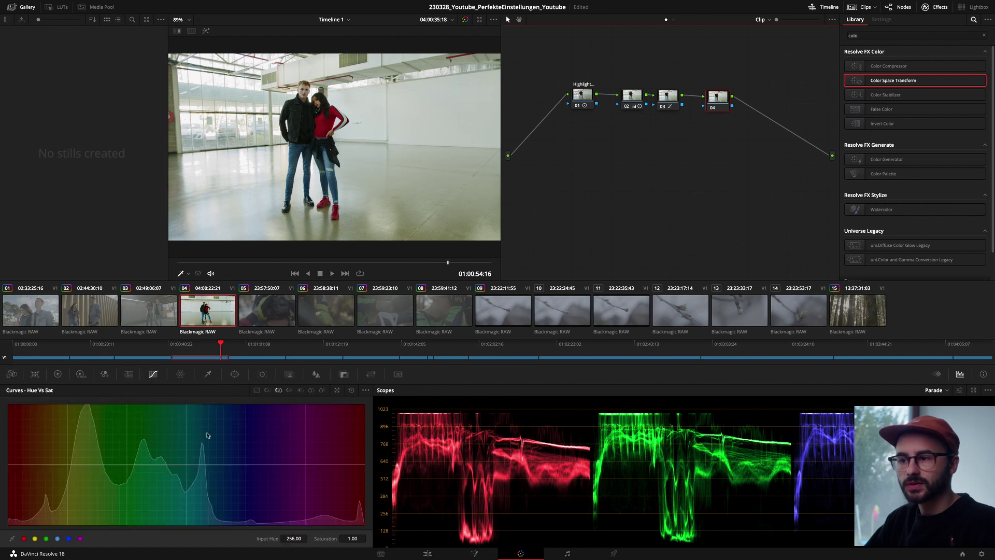
left_click(256, 390)
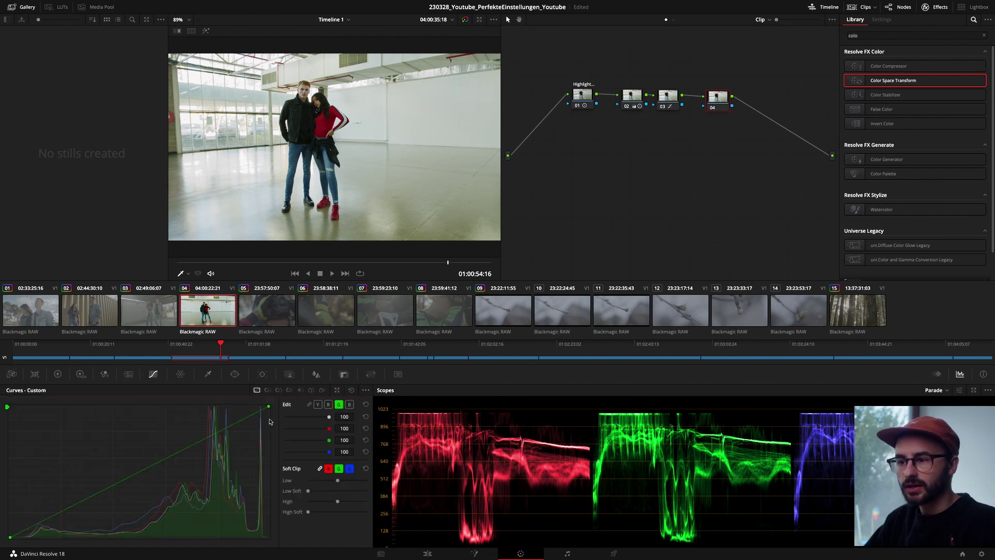
left_click_drag(268, 408, 269, 410)
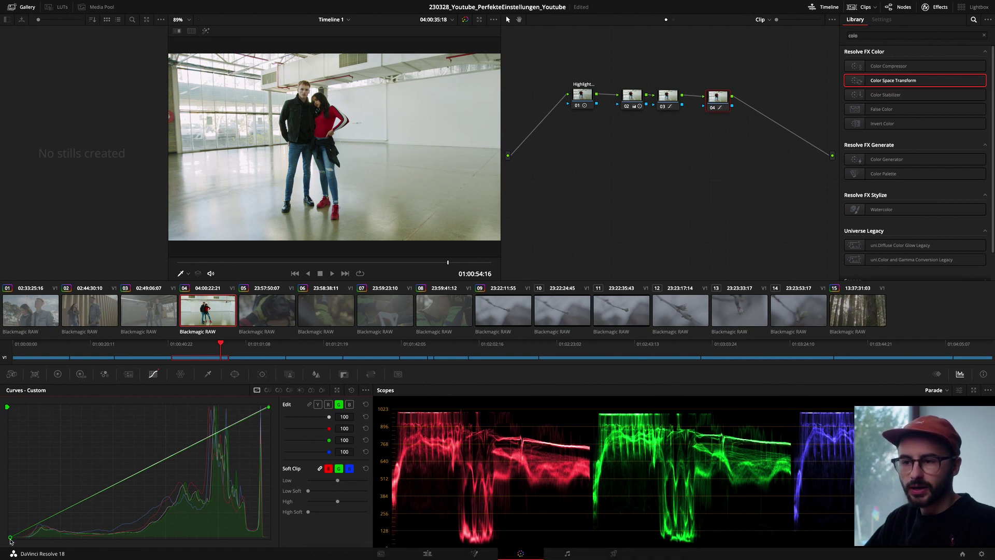
Compare the image with the fourth node's green curve adjustment on and off.
key("ctrl+d")
key("ctrl+d")
key("ctrl+d")
key("ctrl+d")
key("ctrl+d")
key("ctrl+d")
key("ctrl+d")
key("ctrl+d")
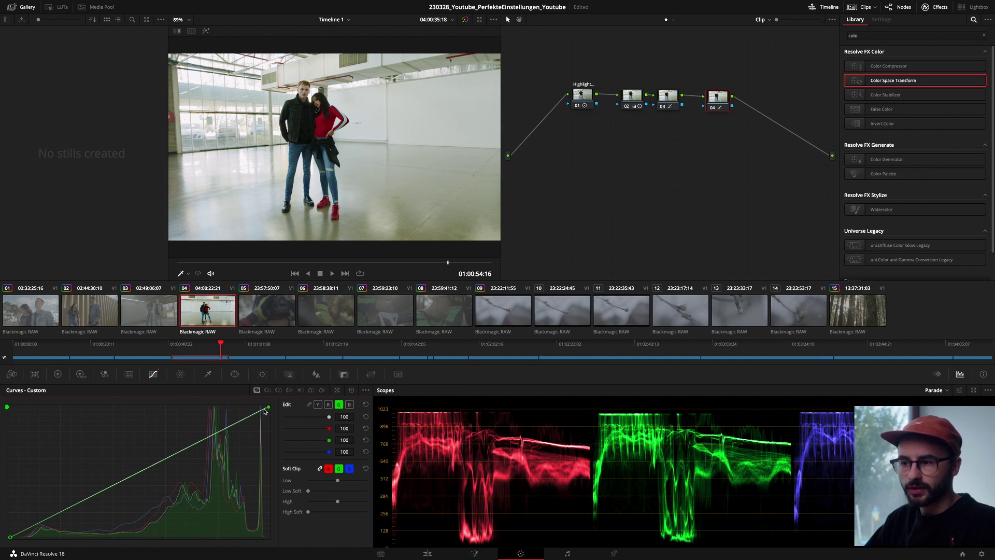
key("ctrl+d")
key("ctrl+d")
key("ctrl+d")
key("ctrl+d")
key("ctrl+d")
key("ctrl+d")
key("ctrl+d")
key("ctrl+d")
Move the fourth node farther from the third and compare the image with it on and off.
left_click(57, 373)
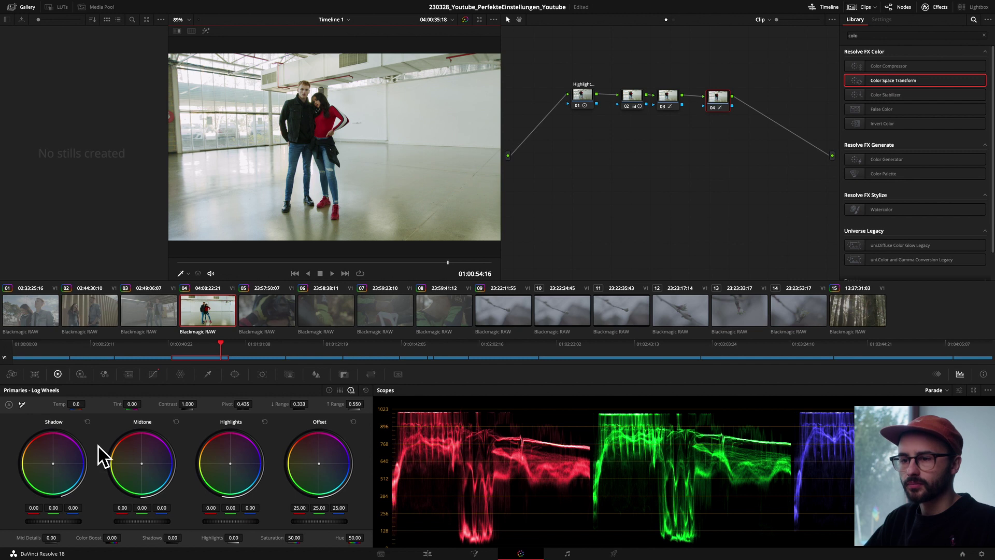
left_click(340, 390)
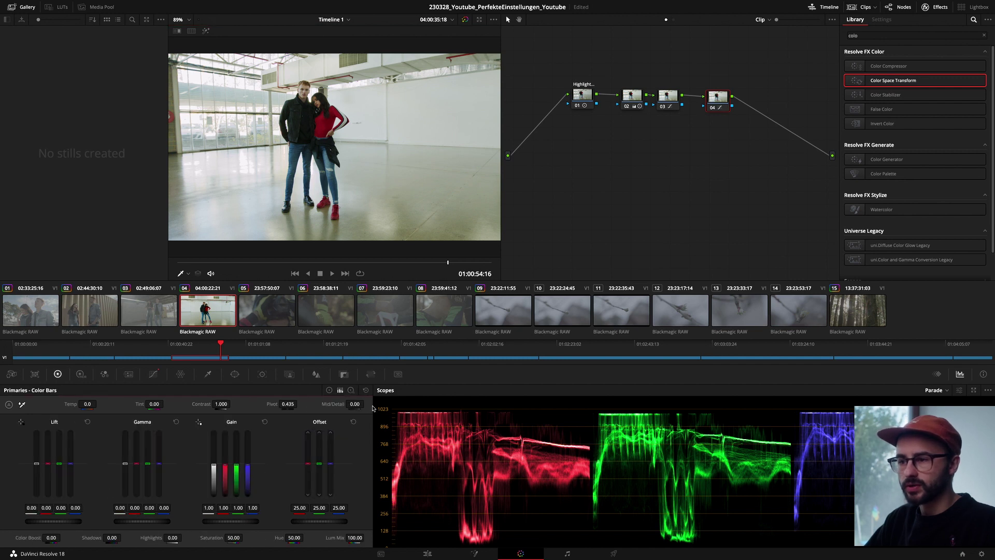
left_click(351, 389)
left_click_drag(711, 99, 731, 91)
key("super+d")
key("super+d")
key("super+d")
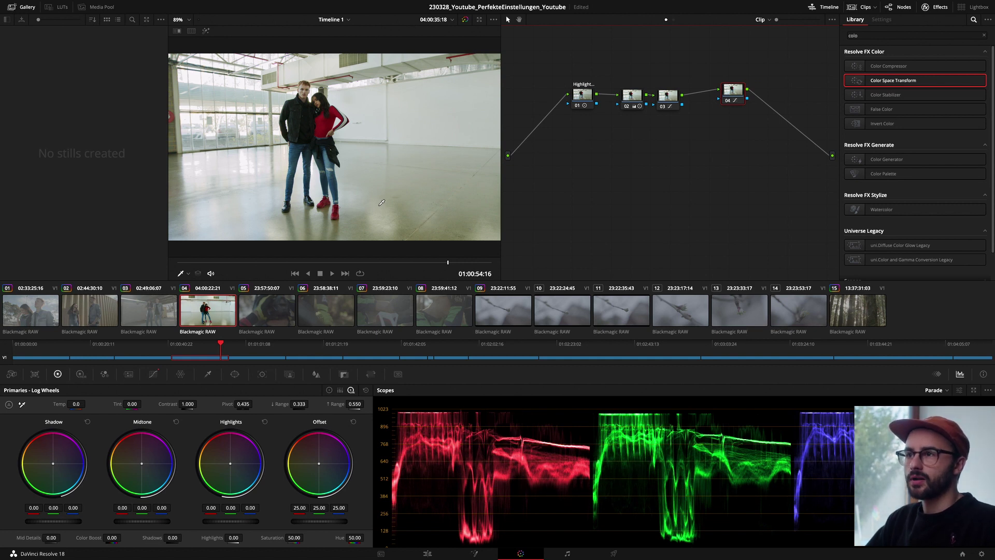
Play the eighth clip, park the playhead at 01:01:43:21, and open the clip's camera raw settings.
left_click(444, 312)
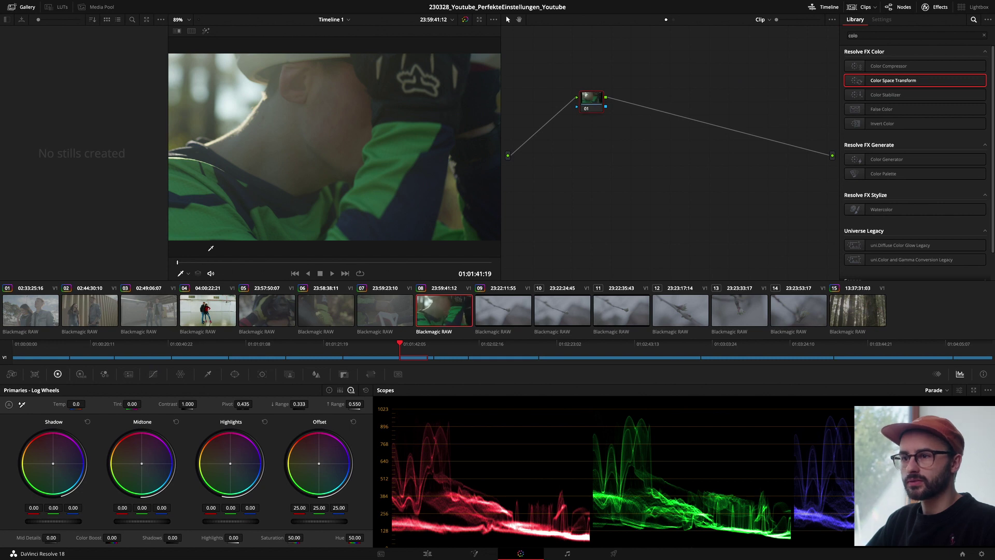
key("space")
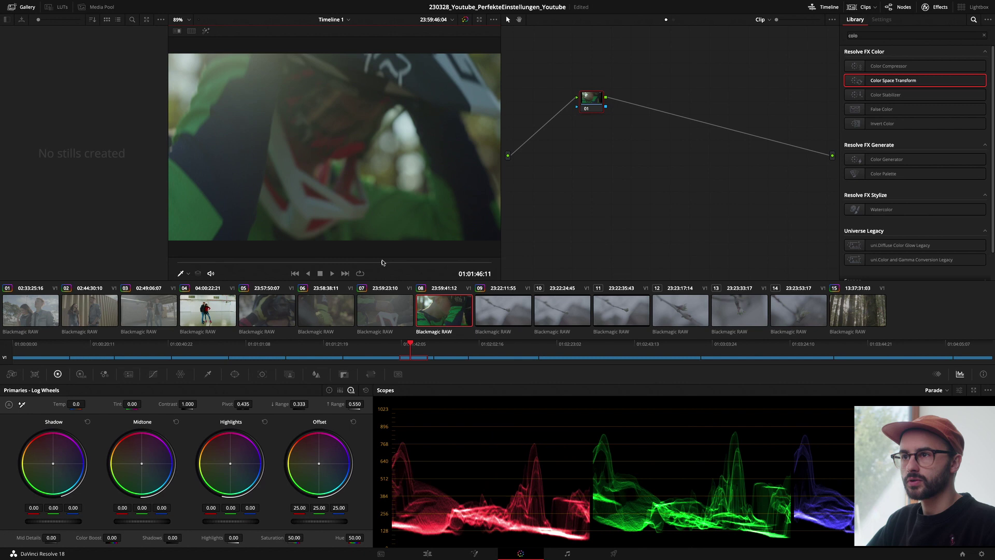
left_click(267, 263)
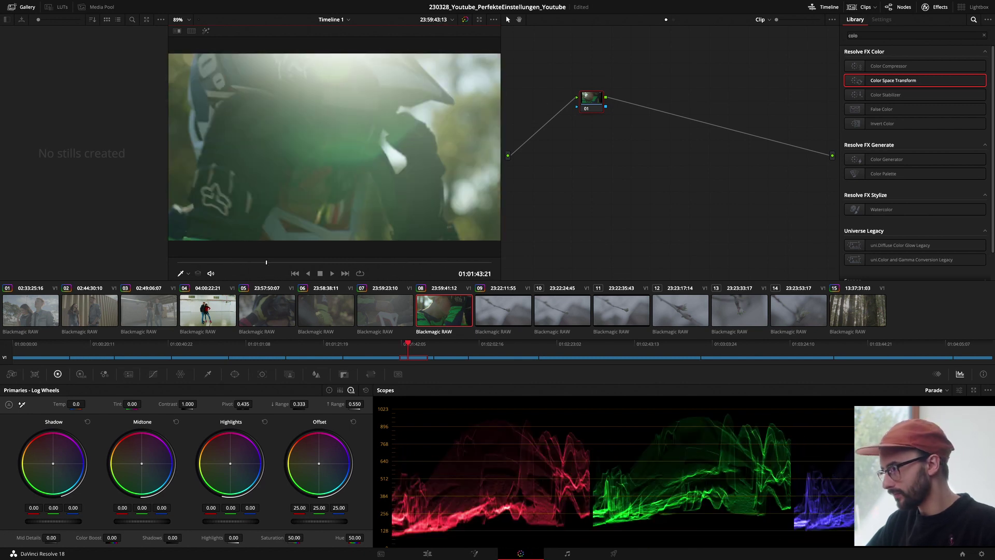
left_click(11, 373)
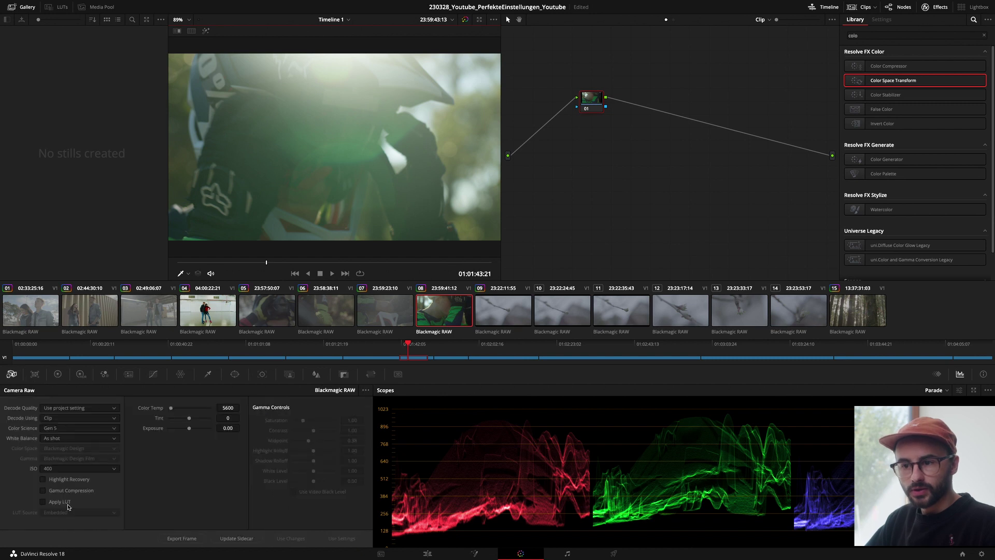
Compare the eighth clip with Highlight Recovery on and off.
left_click(43, 479)
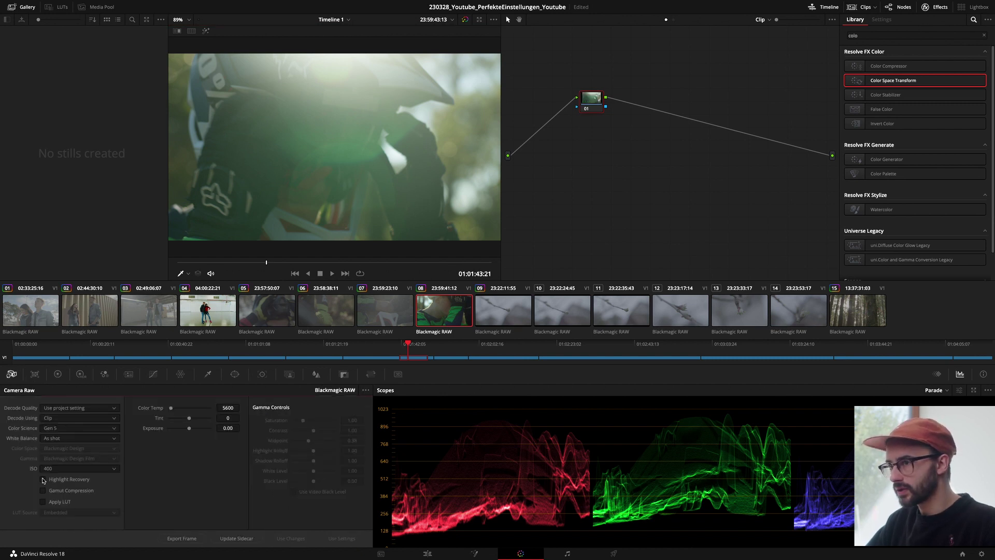
left_click(43, 479)
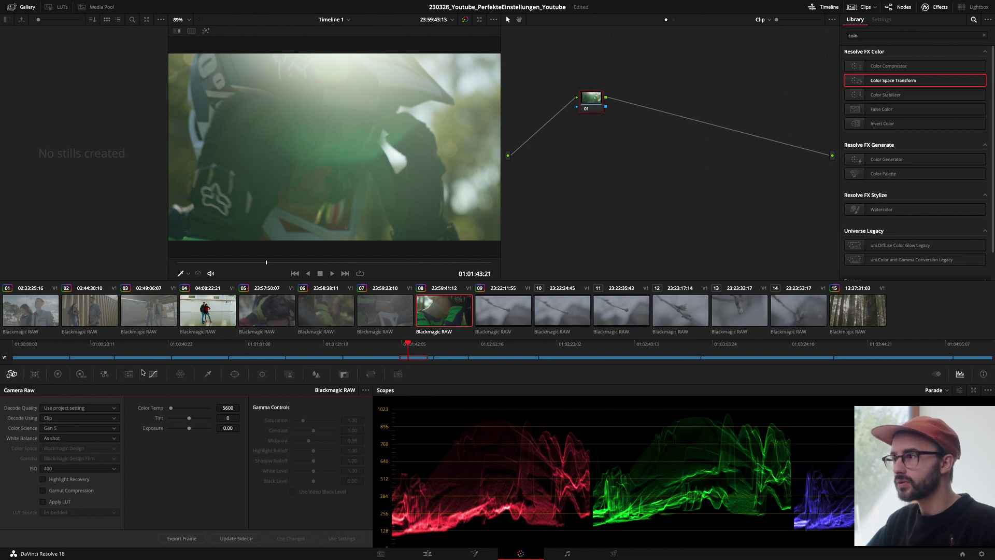
Raise the eighth clip's contrast to 1.156 and set its camera raw tint to 16.
left_click(58, 373)
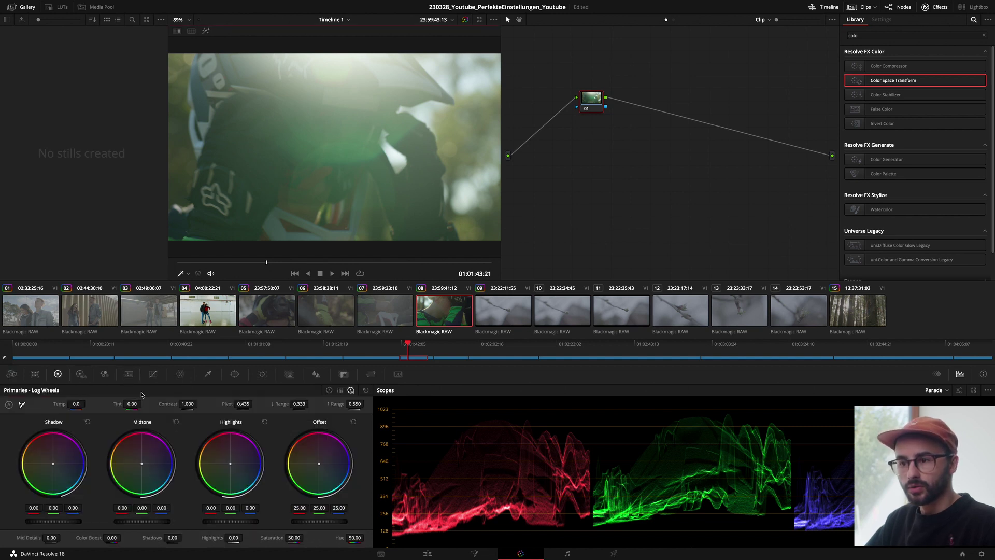
left_click_drag(165, 405, 199, 404)
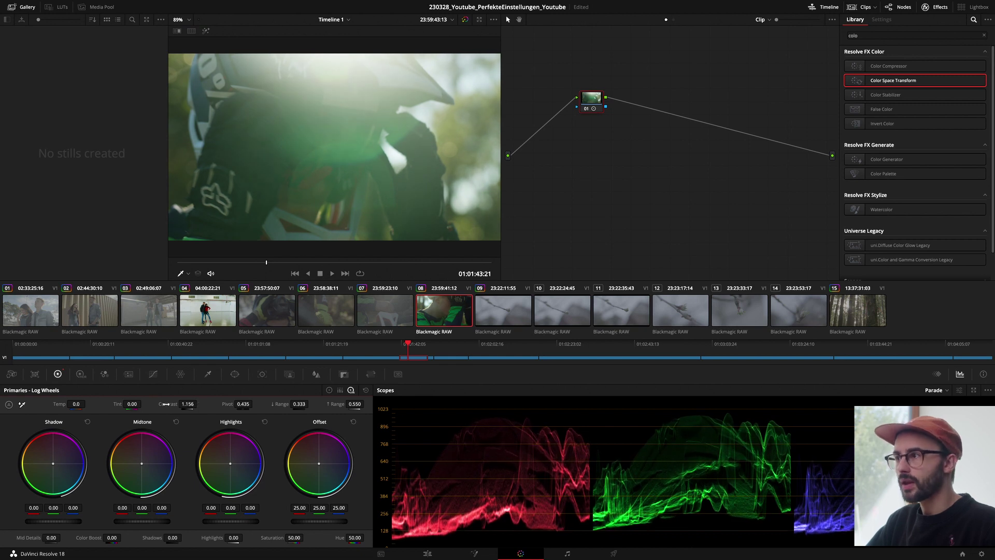
left_click(11, 374)
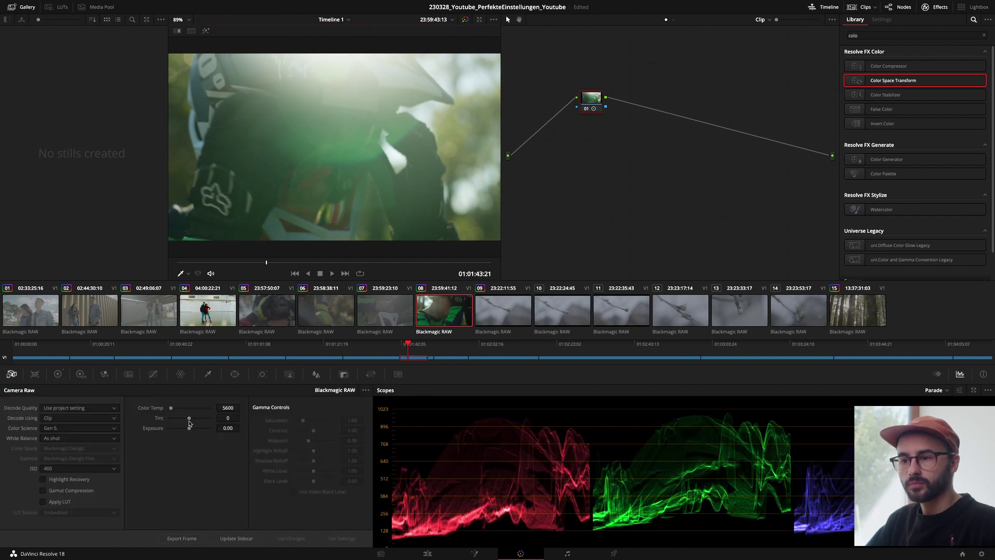
left_click_drag(189, 419, 192, 422)
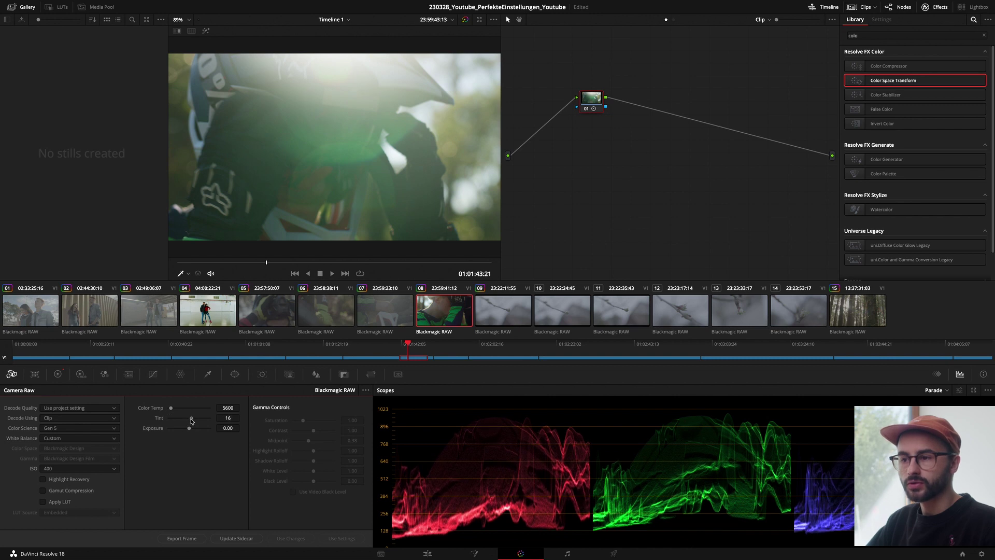
On the second clip, save project color management as DaVinci YRGB with timeline color space Rec.709 (Scene) and output Same as Timeline.
left_click(88, 315)
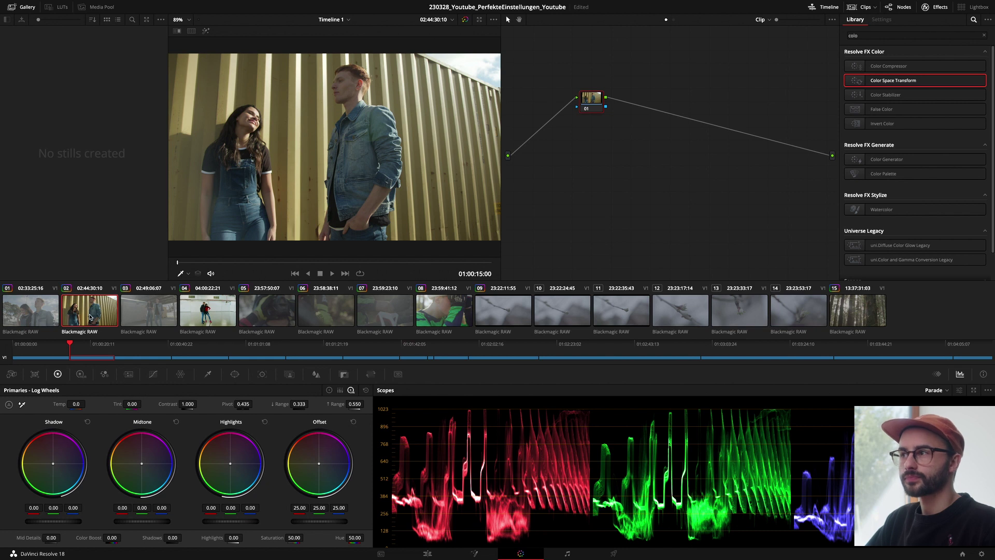
left_click(981, 554)
left_click(499, 108)
left_click(502, 117)
left_click(490, 128)
left_click(490, 128)
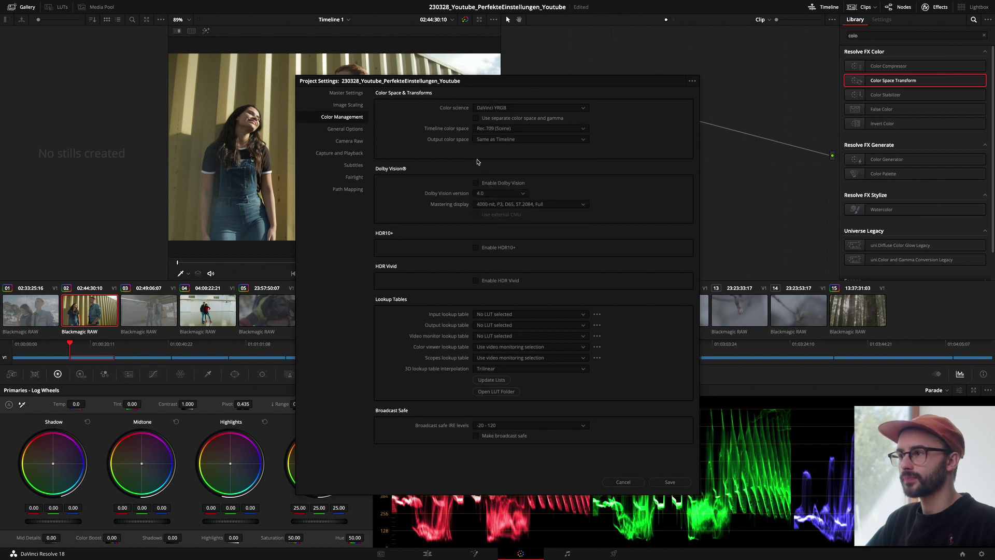
left_click(490, 138)
left_click(491, 138)
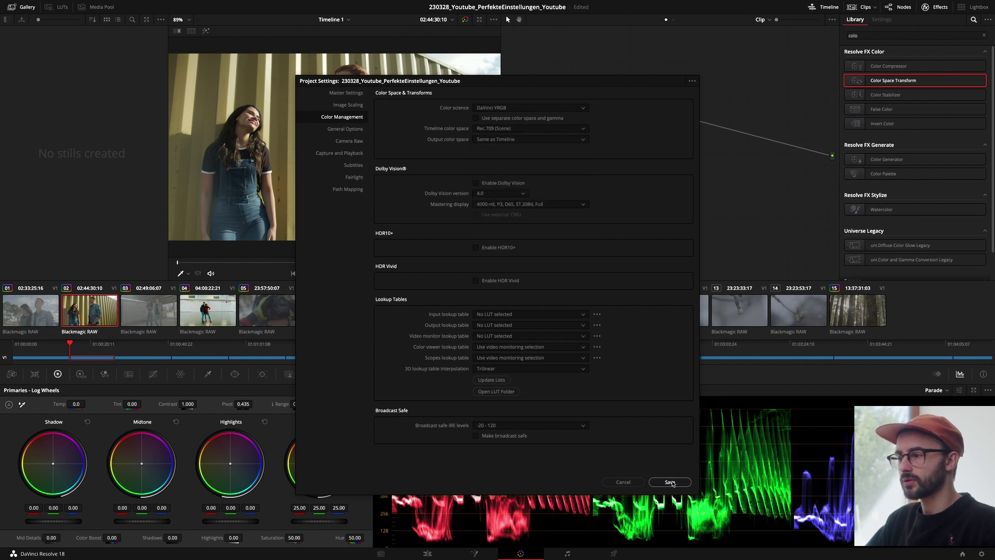
left_click(670, 482)
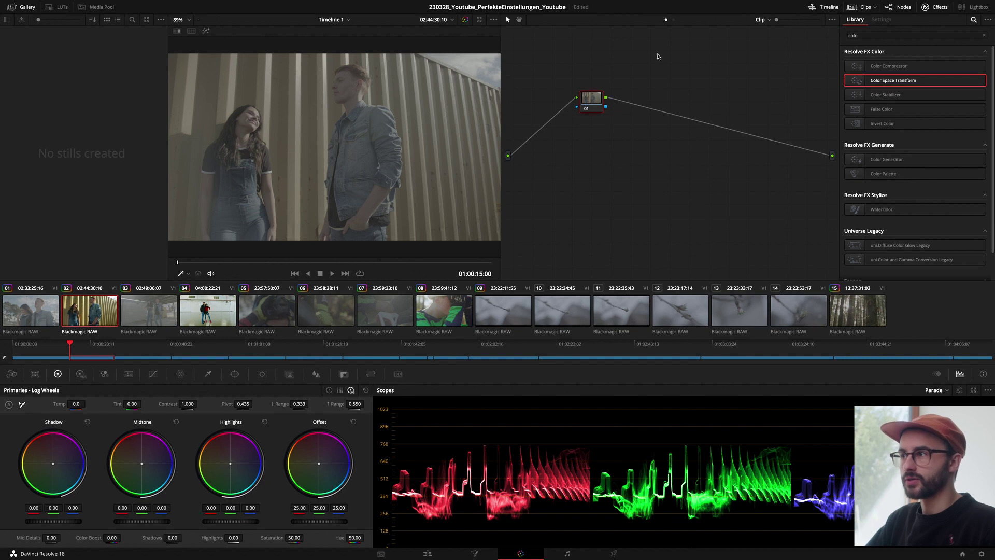
Raise the second clip's contrast to 1.534 and enable Highlight Recovery in its camera raw settings.
left_click_drag(591, 102, 679, 102)
left_click_drag(188, 403, 464, 404)
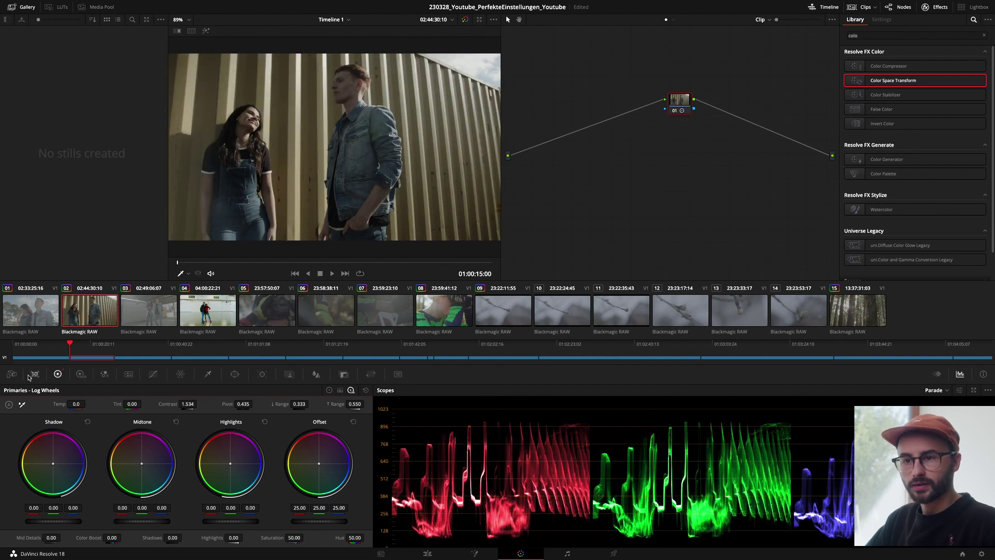
left_click(11, 373)
left_click(43, 479)
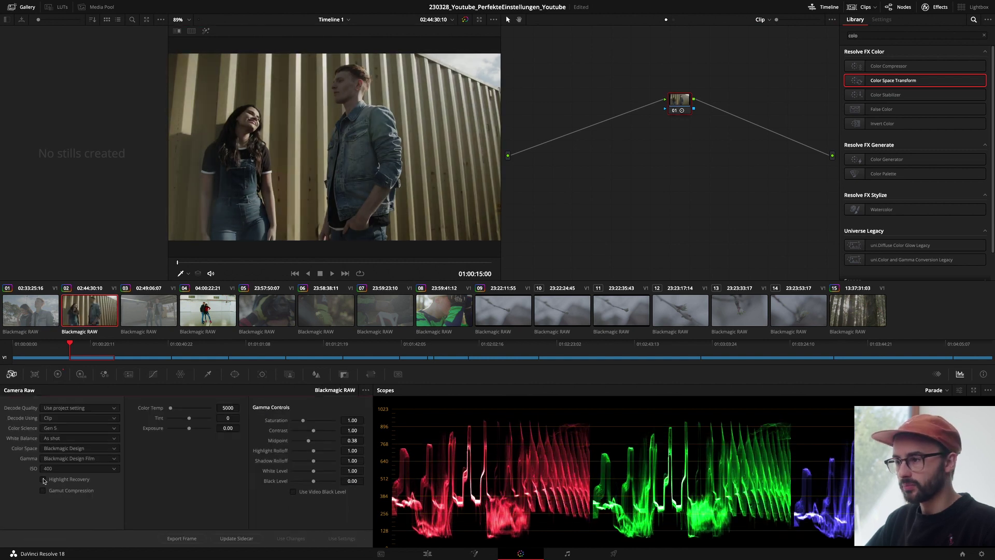
left_click_drag(681, 101, 667, 98)
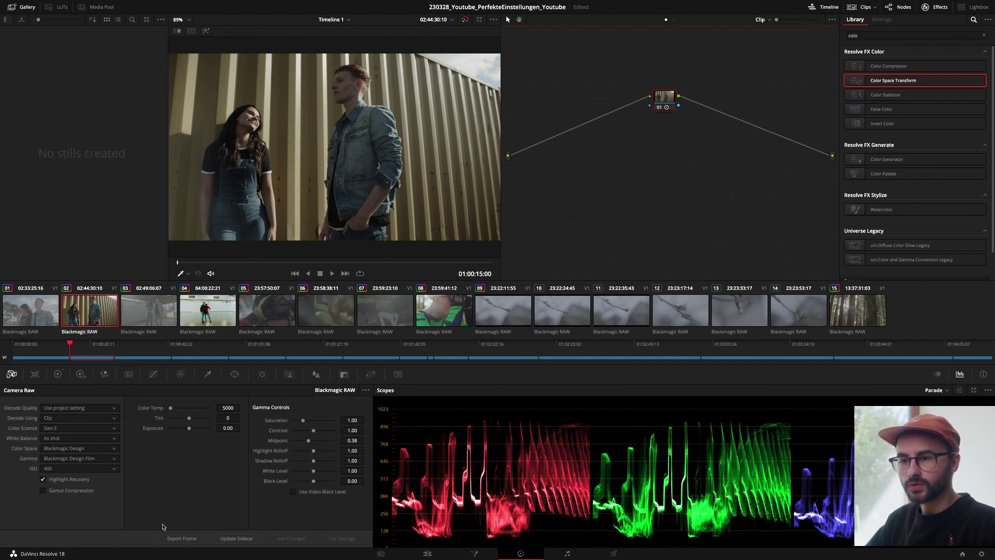
Set the second clip's Color Boost to 10.50 and its saturation to 60.60.
left_click(58, 374)
left_click_drag(88, 537, 106, 537)
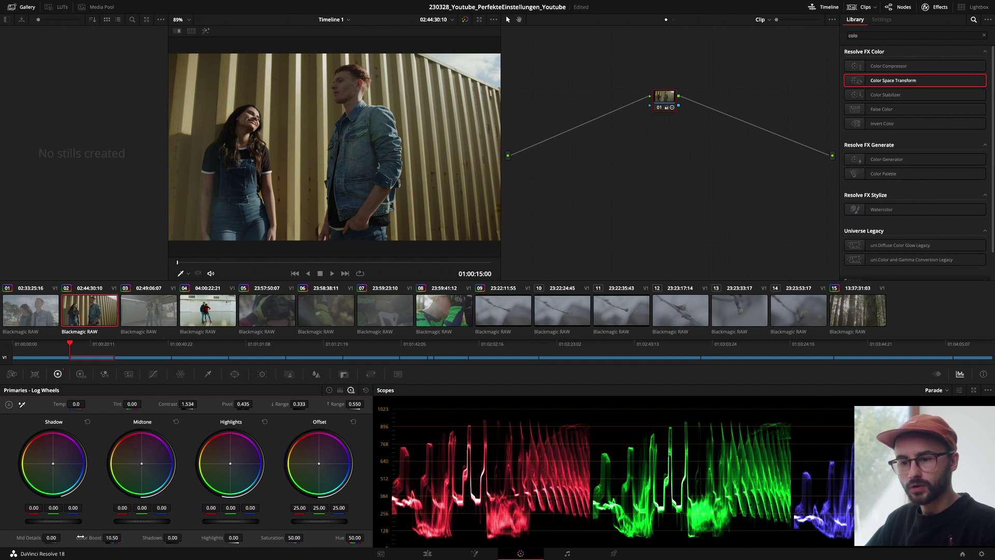
left_click_drag(288, 538, 305, 537)
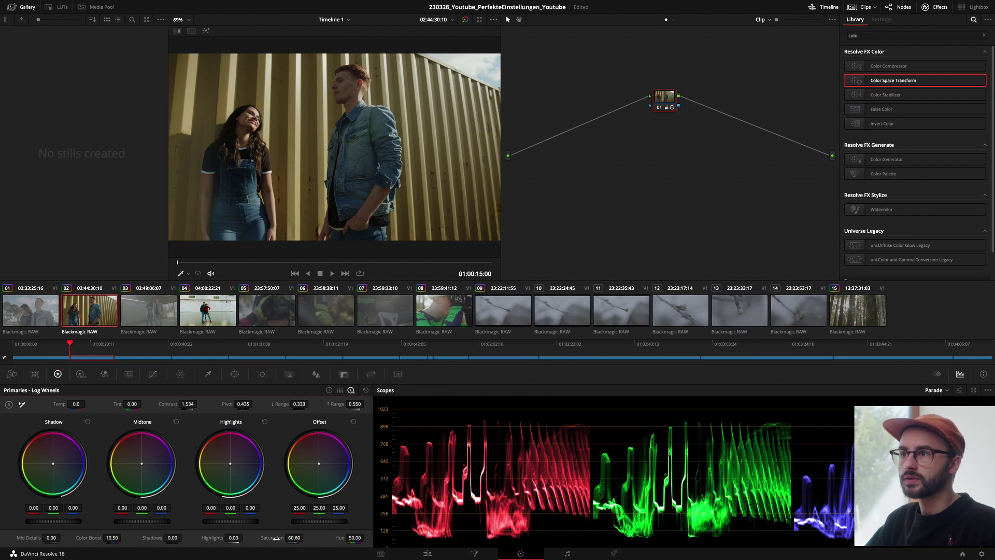
Compare the second clip with its grade bypassed and active.
key("shift+d")
key("shift+d")
key("shift+d")
key("shift+d")
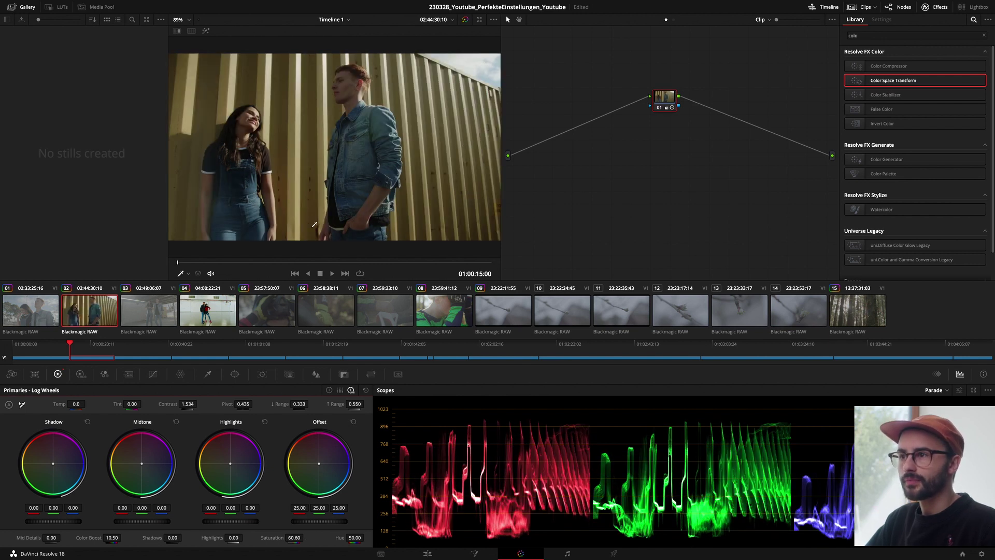
key("shift+d")
key("shift+d")
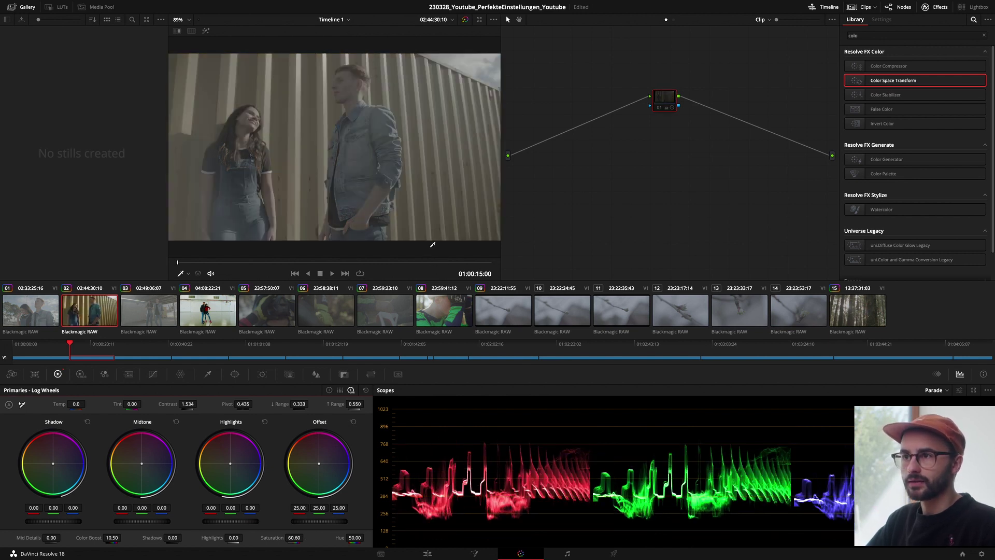
Park the playhead at 01:04:08:24 in the last clip and set its camera raw ISO to 800.
left_click_drag(201, 264, 336, 264)
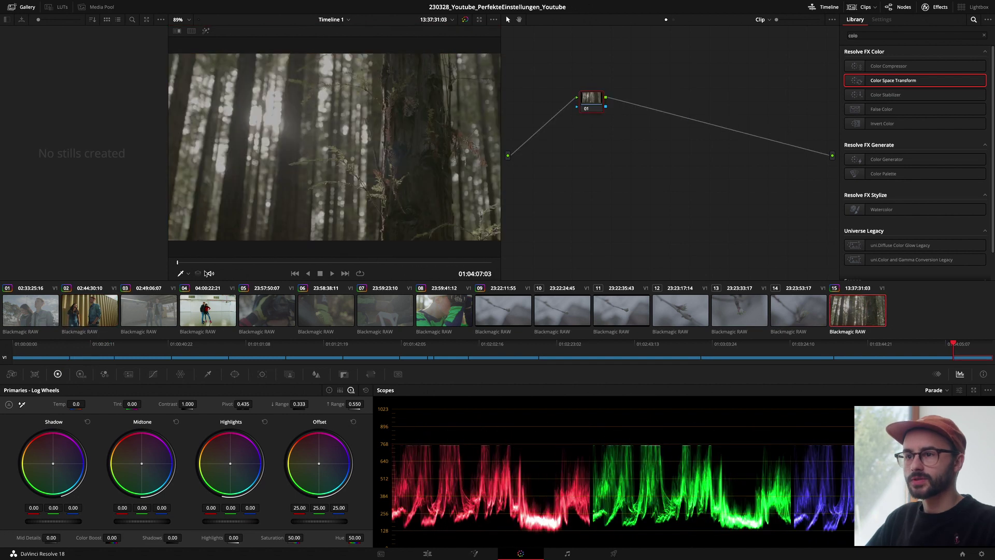
left_click_drag(290, 264, 233, 262)
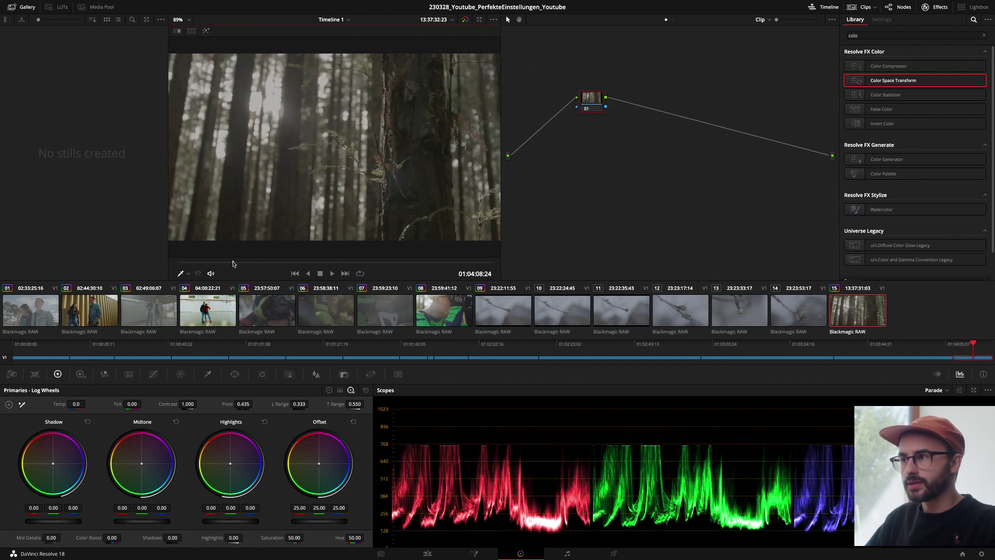
left_click(11, 374)
left_click(53, 469)
left_click(53, 459)
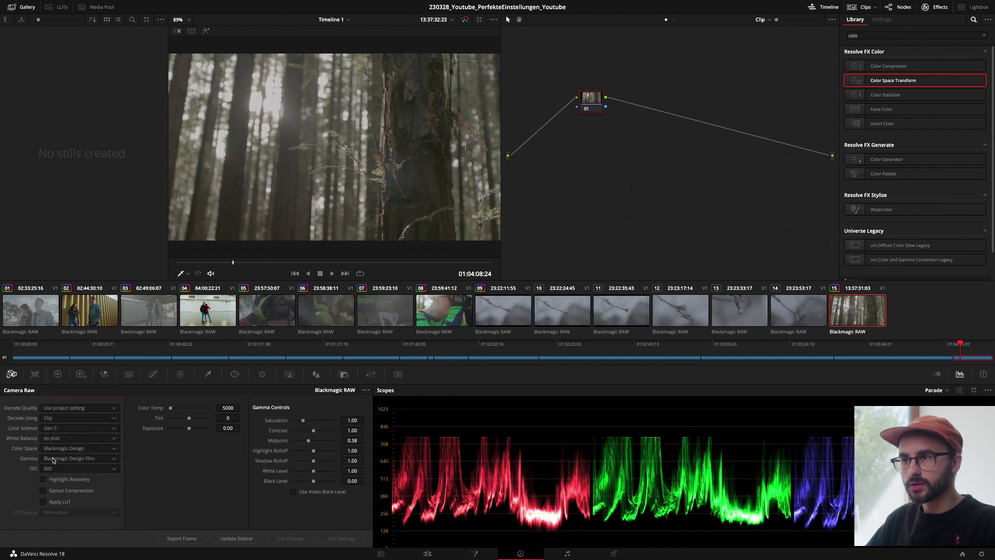
Compare the bright background of the forest clip with Highlight Recovery on and off.
left_click(58, 374)
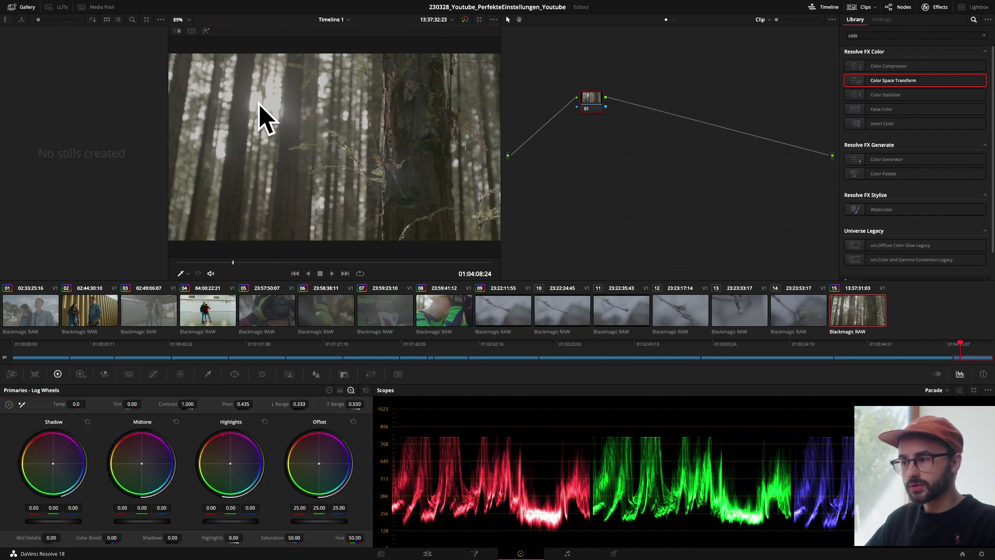
left_click(12, 374)
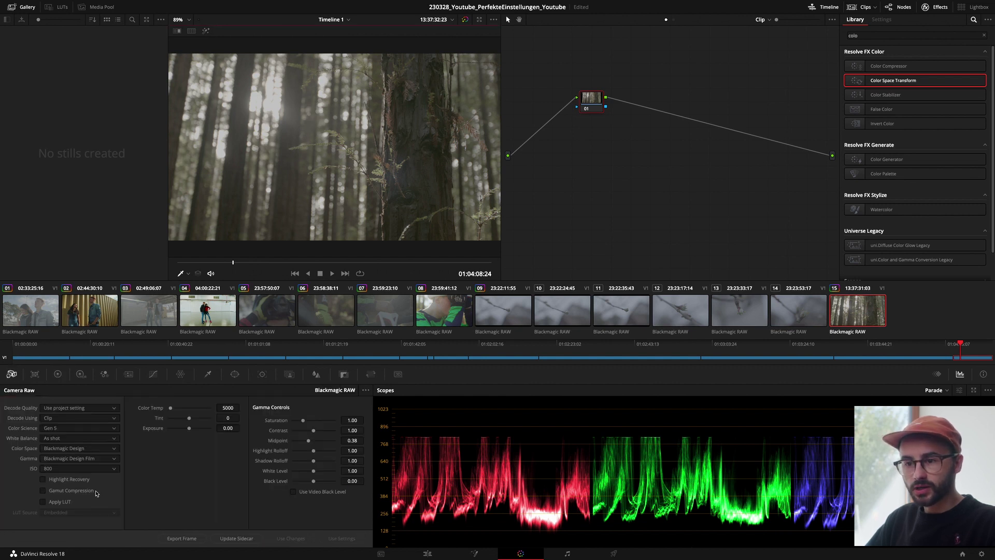
left_click(43, 480)
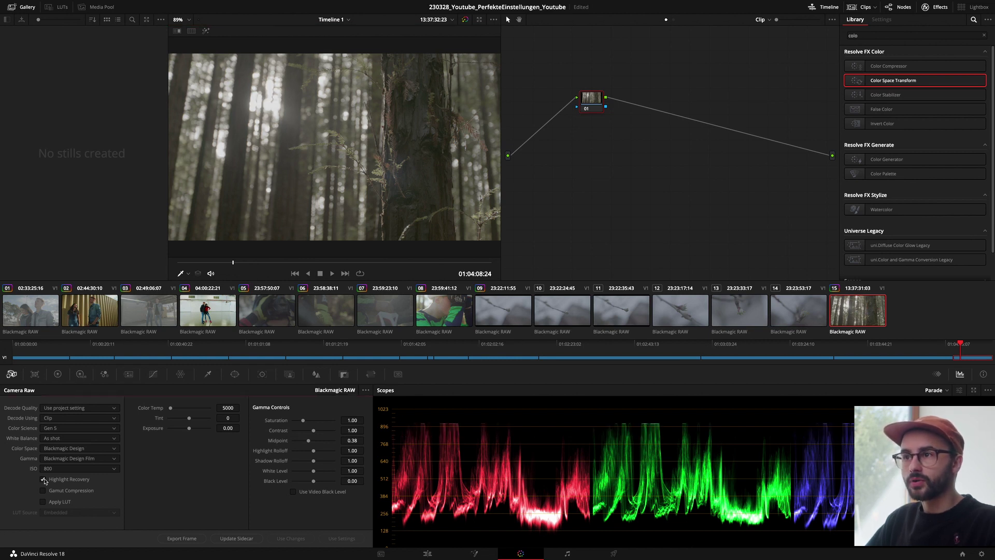
left_click(43, 479)
left_click(43, 480)
left_click(43, 480)
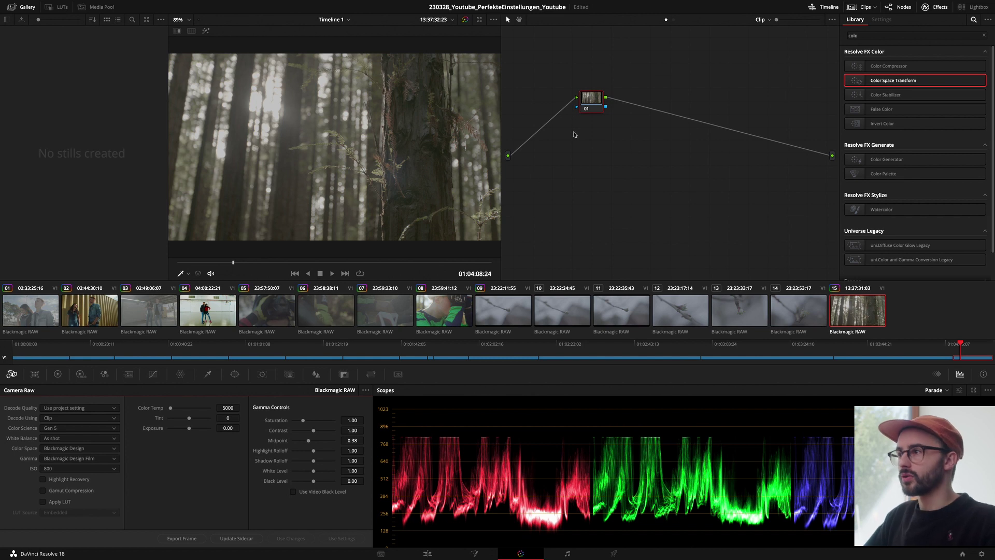
Apply a LUT from the Blackmagic Design collection to the forest clip's node.
right_click(593, 101)
mouse_move(631, 187)
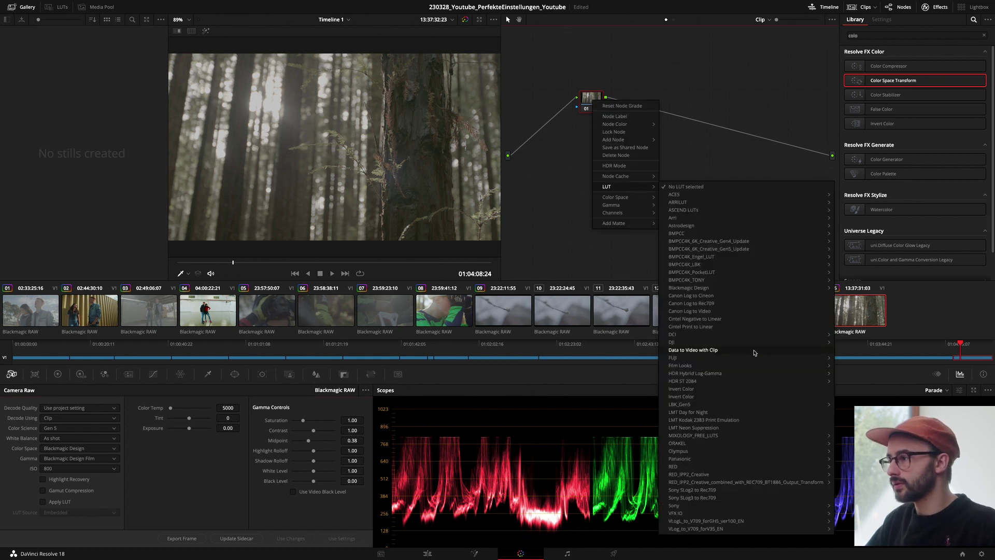
mouse_move(743, 367)
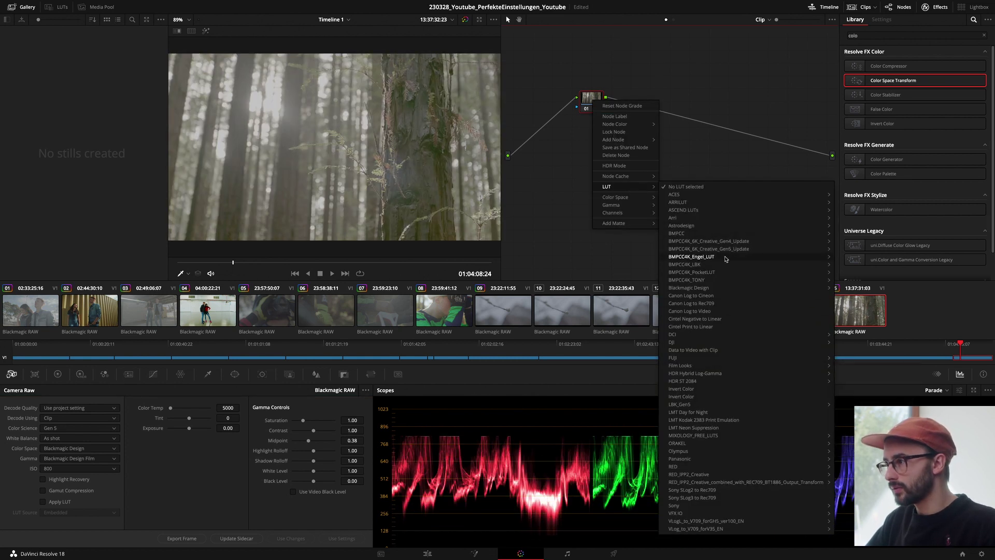
mouse_move(718, 292)
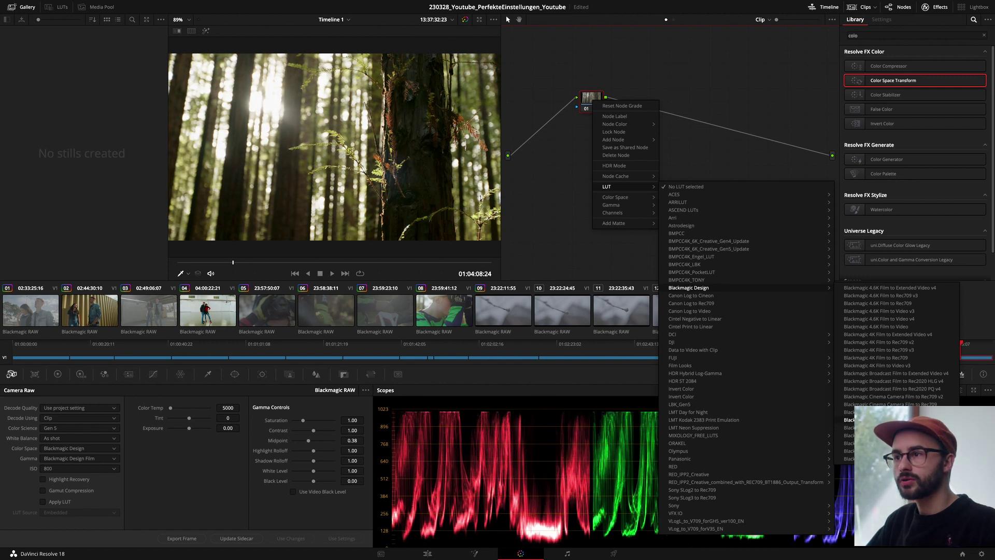
left_click(881, 420)
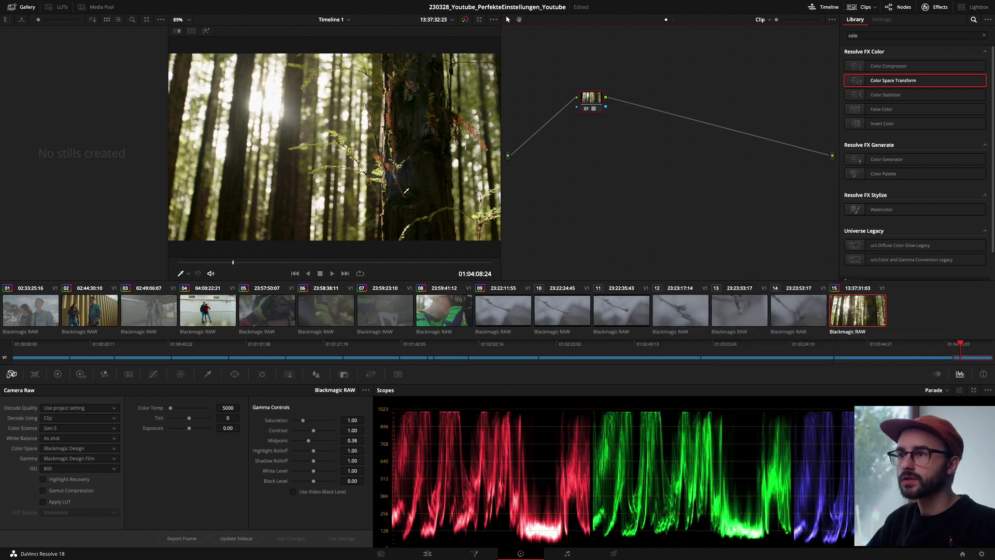
Move the LUT node closer to the output and compare the image with the node disabled and enabled.
left_click_drag(591, 99, 674, 105)
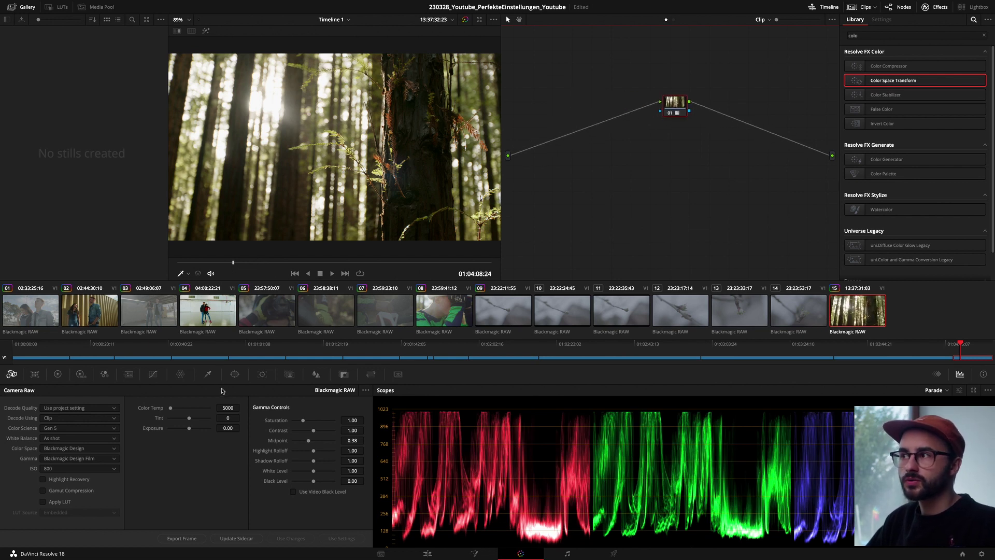
key("ctrl+d")
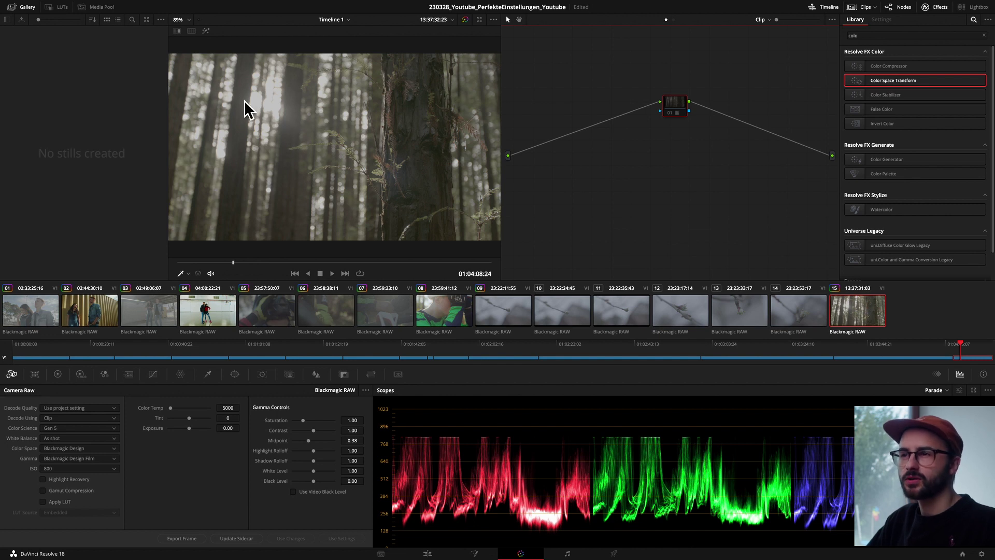
key("ctrl+d")
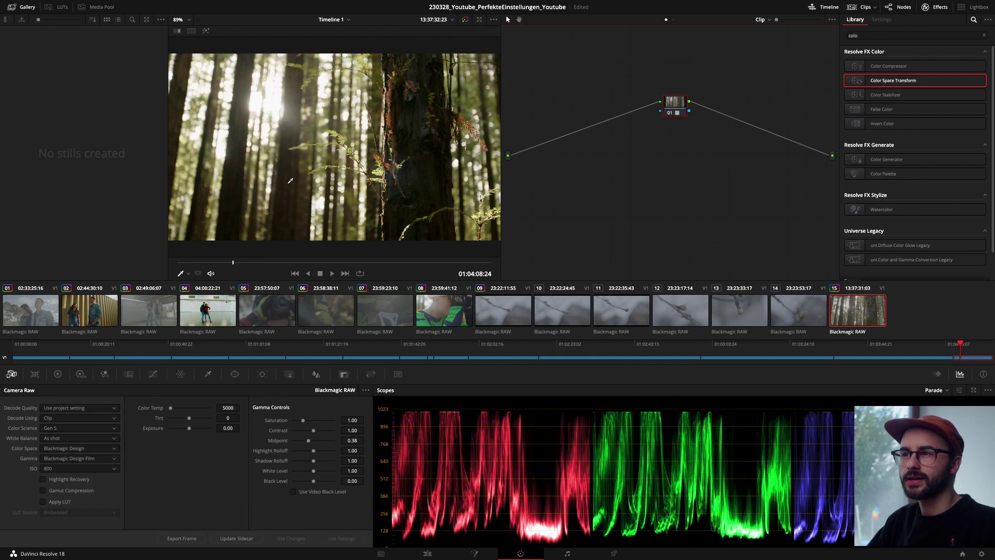
left_click_drag(685, 106, 741, 110)
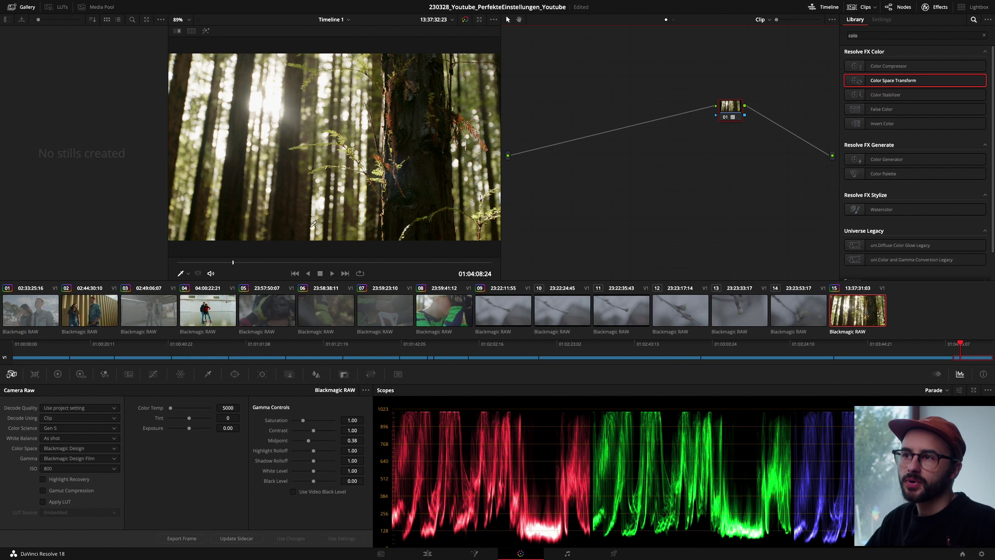
Compare the forest clip's bright background with Highlight Recovery off and on, leave it enabled, and fit the image in the viewer.
left_click(43, 479)
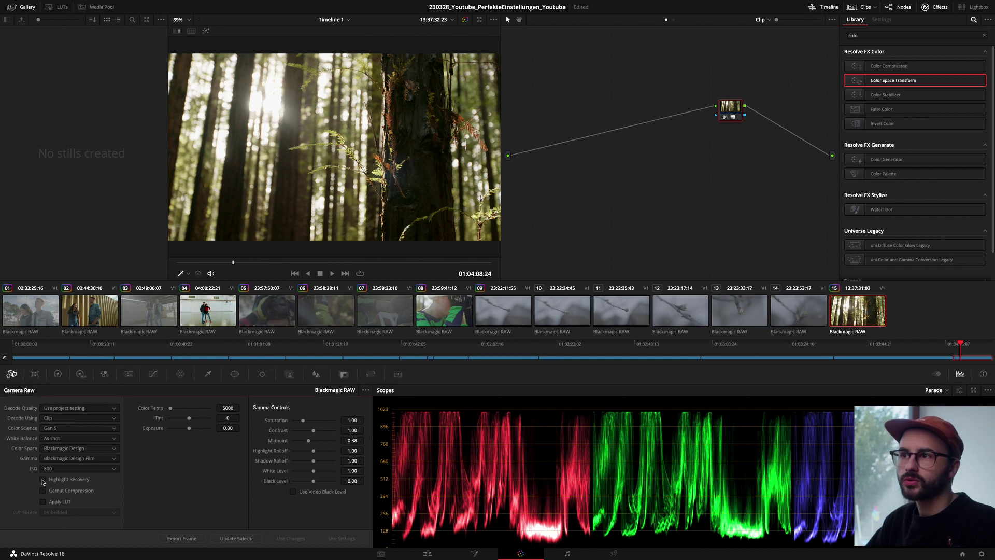
left_click(42, 479)
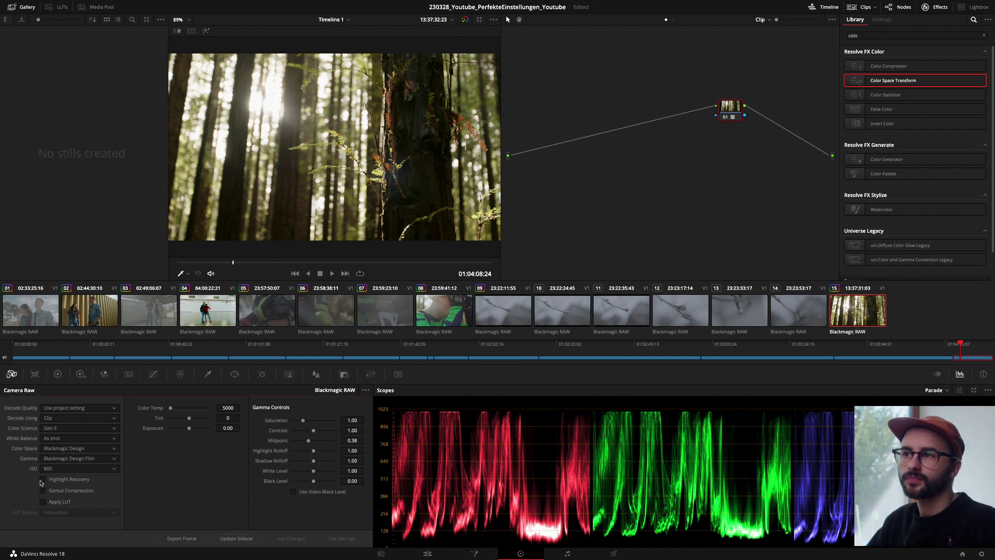
left_click(41, 480)
left_click(41, 480)
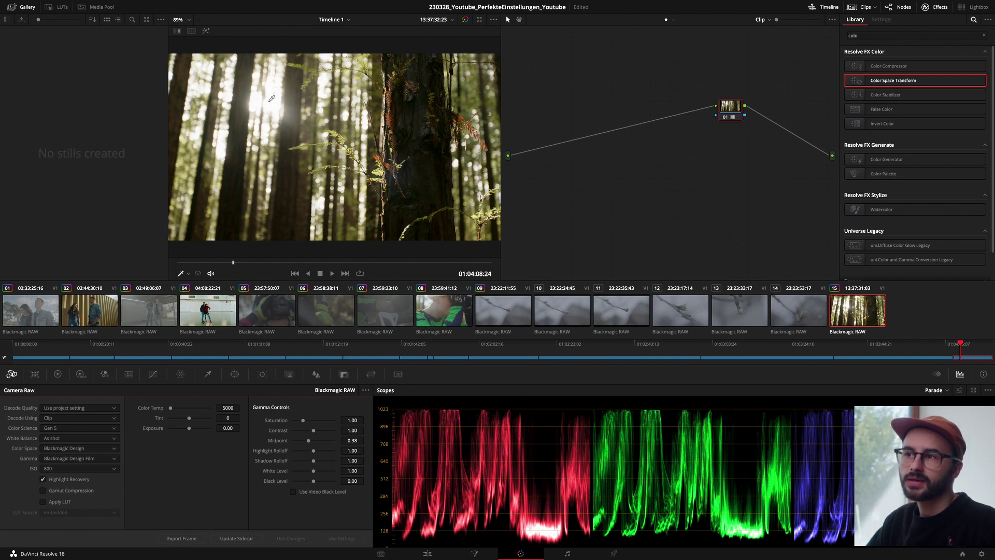
scroll(268, 93, "up", 5)
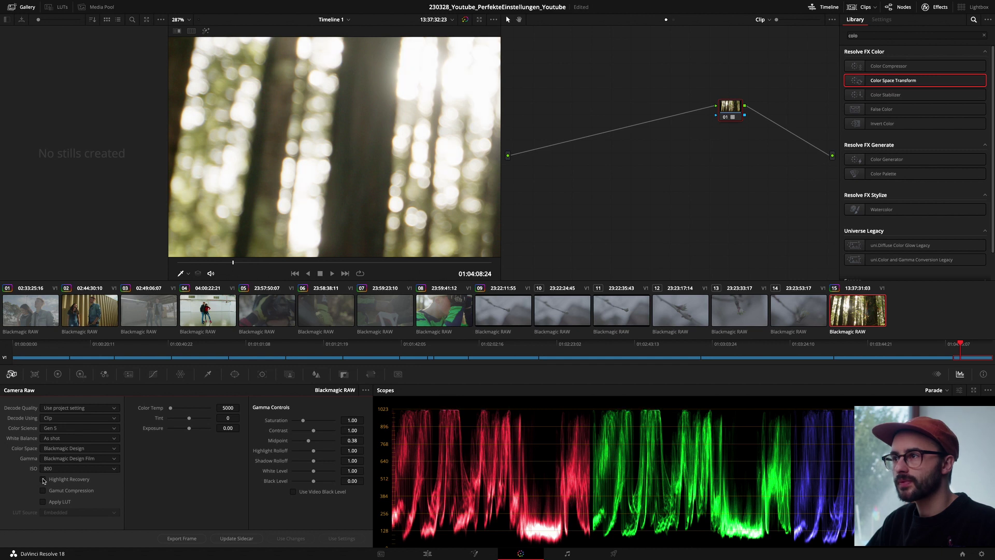
left_click(179, 20)
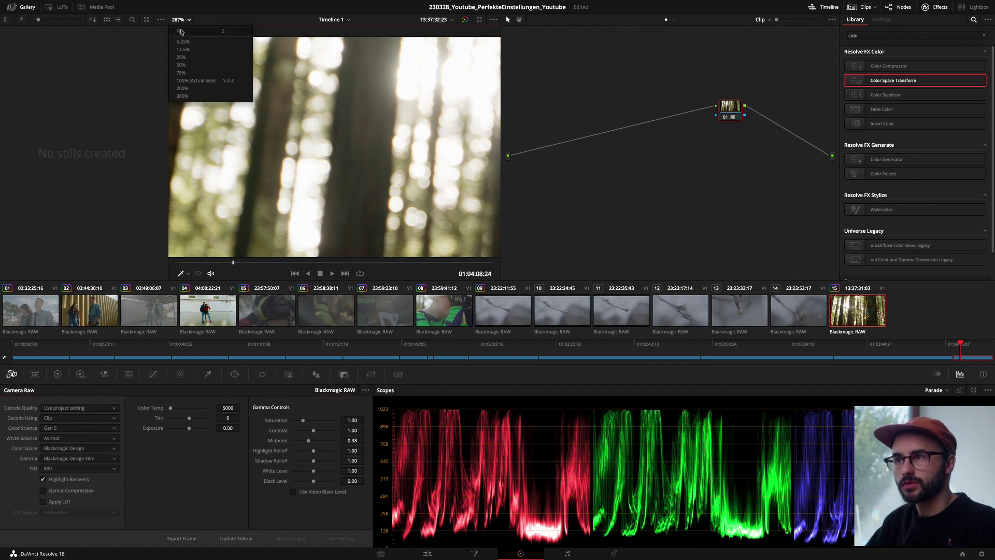
left_click(181, 33)
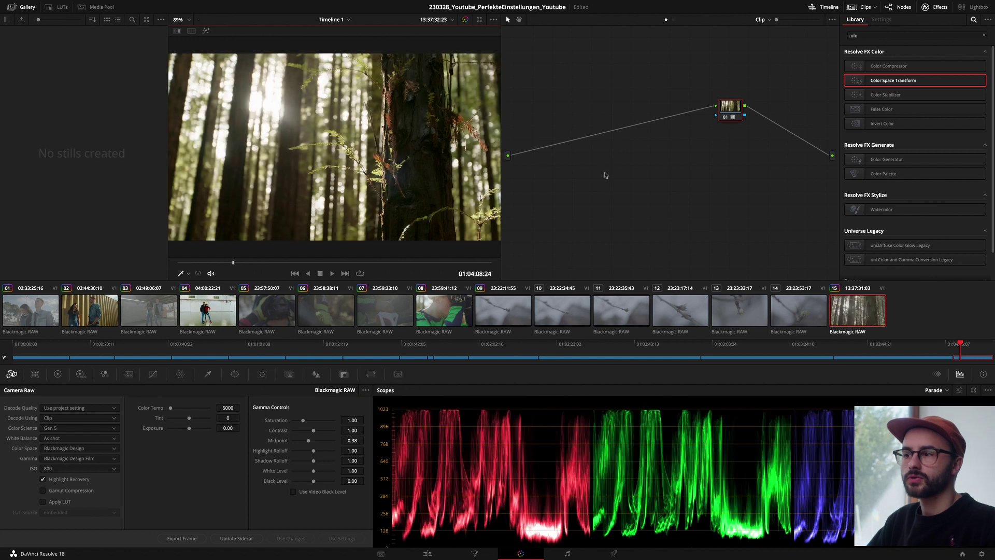
Insert a node before the LUT node and lower its log Highlights to -0.59.
left_click(58, 373)
key("shift+s")
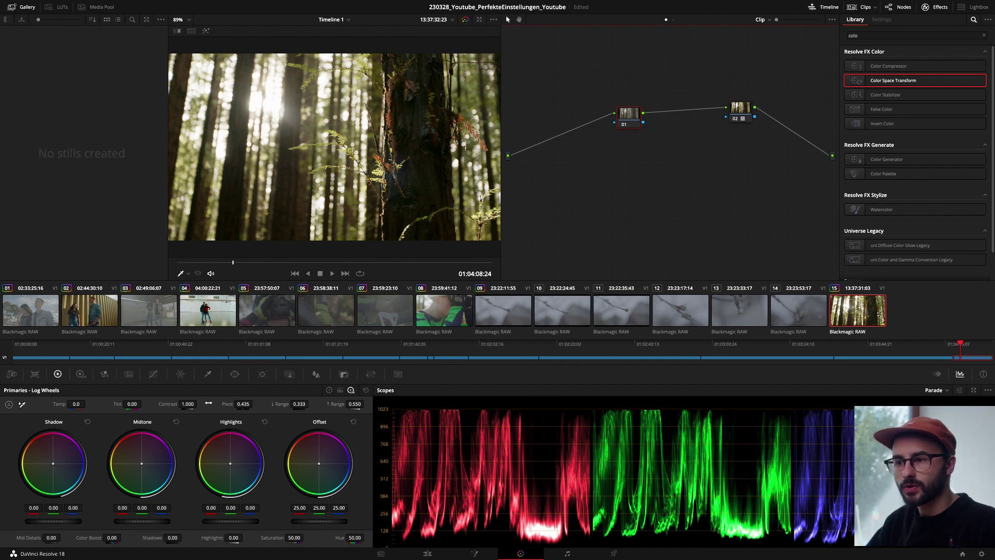
left_click_drag(238, 525, 166, 524)
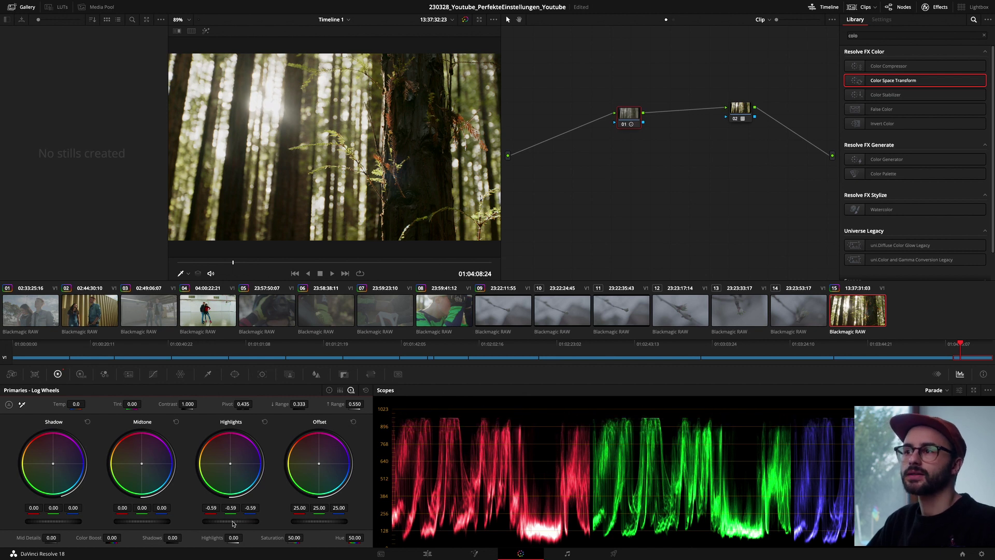
left_click_drag(629, 115, 613, 112)
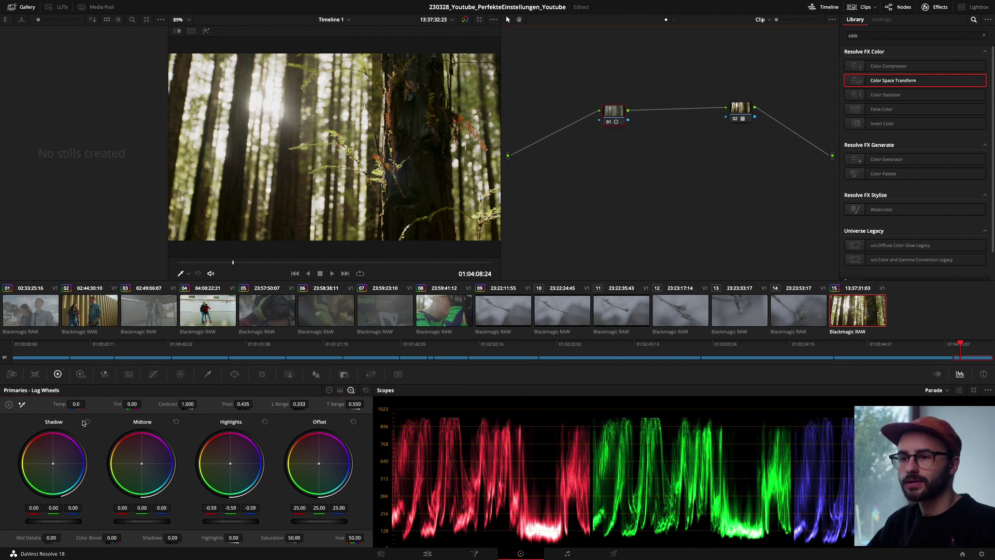
Set the first node's Shadows to 36.50 and Contrast to 1.110, and compare the image with that node off and on.
left_click_drag(172, 537, 184, 537)
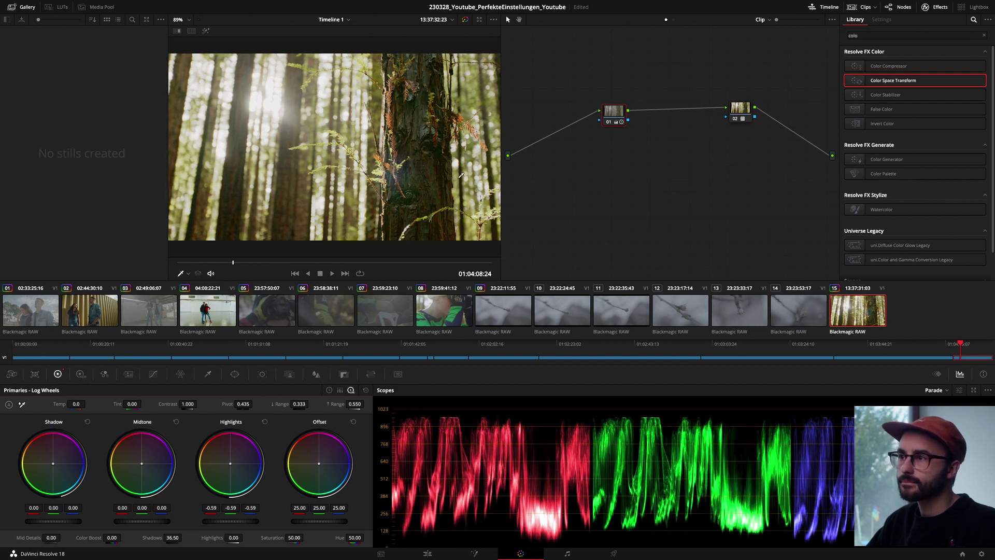
left_click_drag(170, 404, 195, 403)
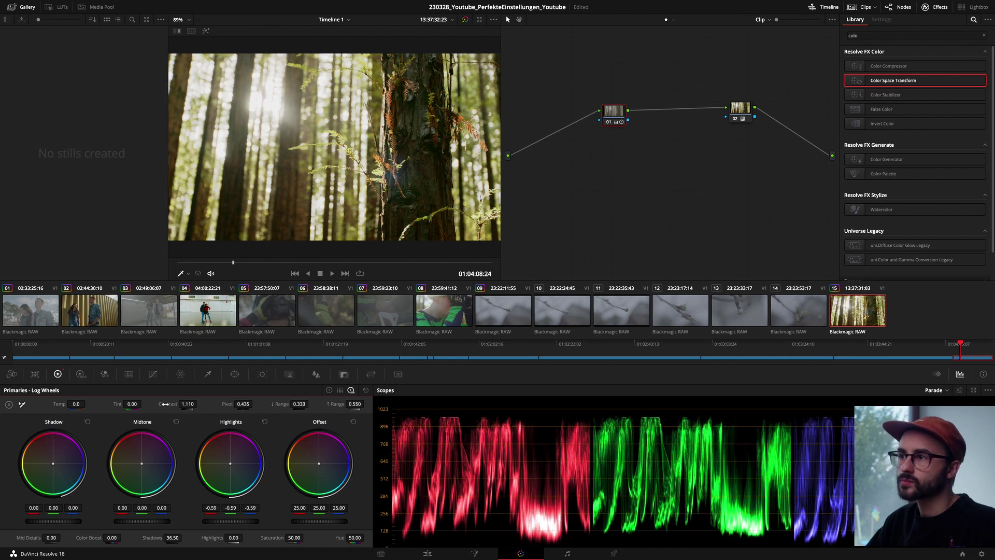
key("super+d")
key("super+d")
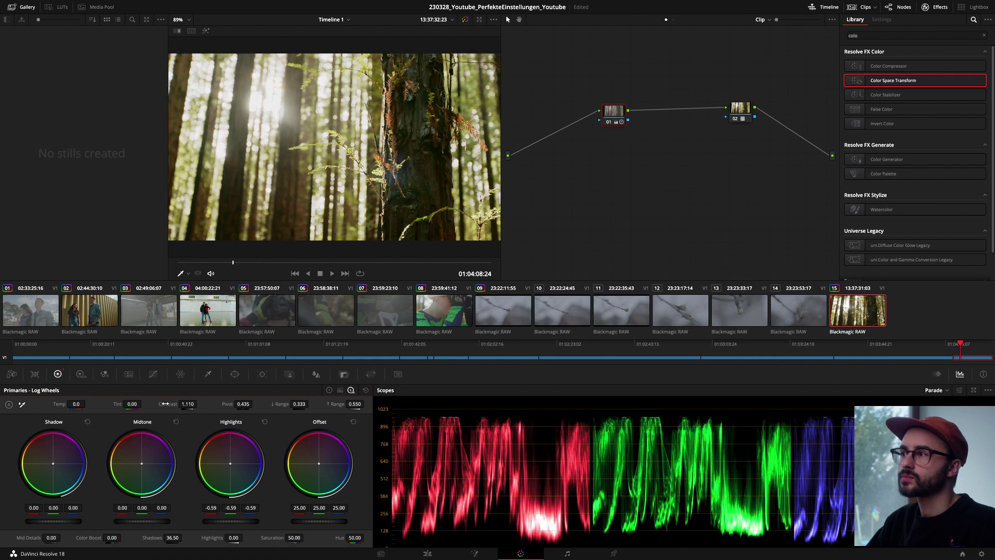
Add a serial node after the first node and slightly adjust the upper end of its green custom curve.
key("alt+s")
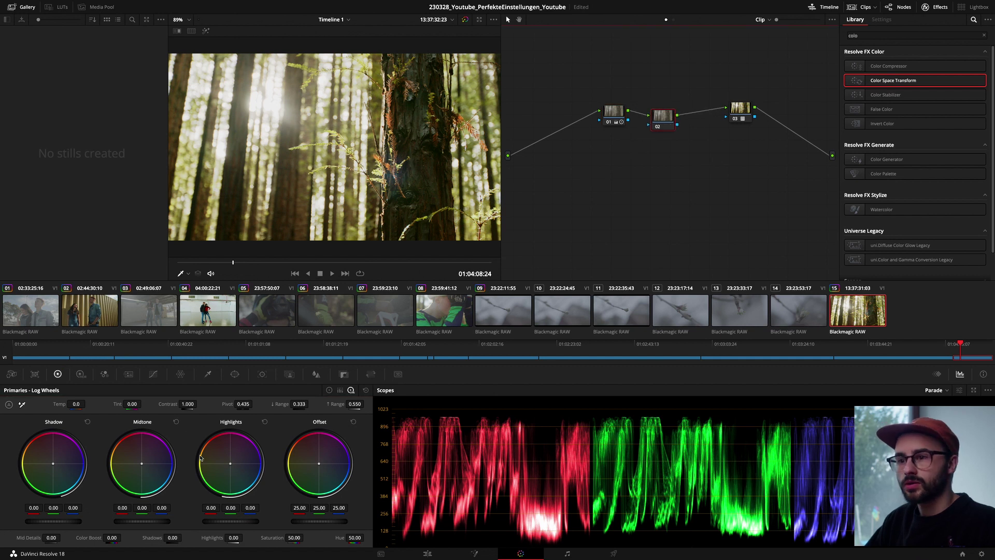
left_click(152, 373)
left_click_drag(268, 406, 270, 409)
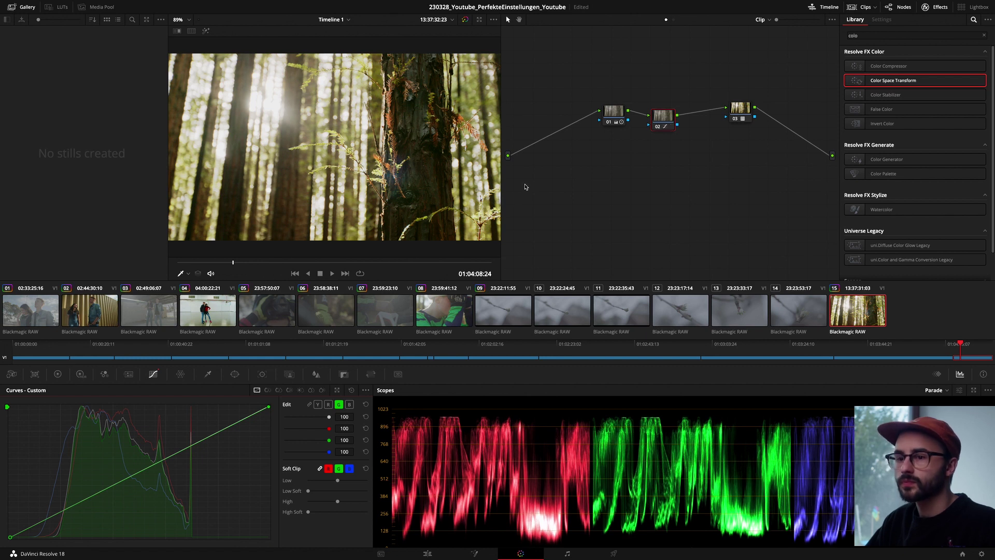
Add another serial node before the LUT node, set its Temp to 50.0, and place it below the other nodes.
left_click(57, 373)
left_click(12, 373)
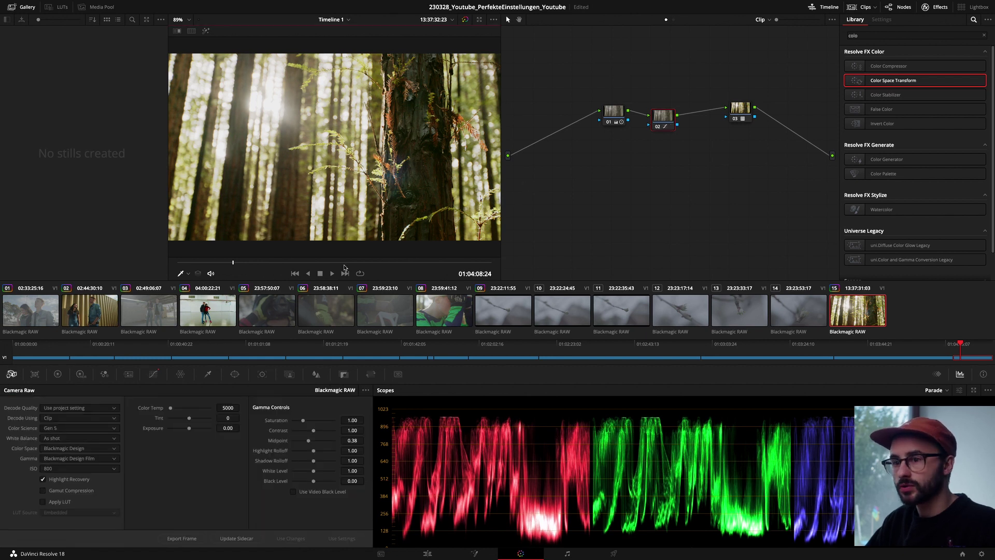
key("alt+s")
left_click(57, 373)
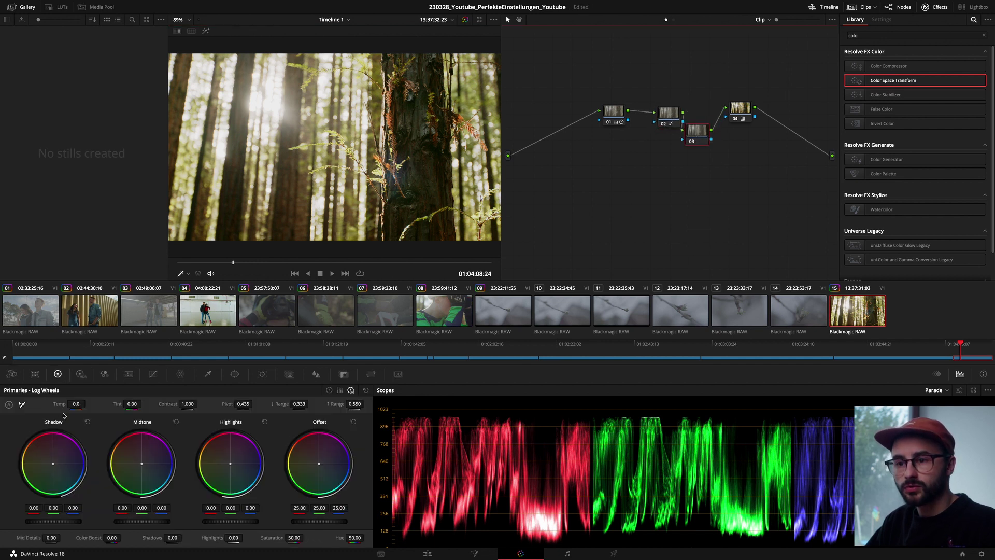
left_click_drag(59, 404, 88, 404)
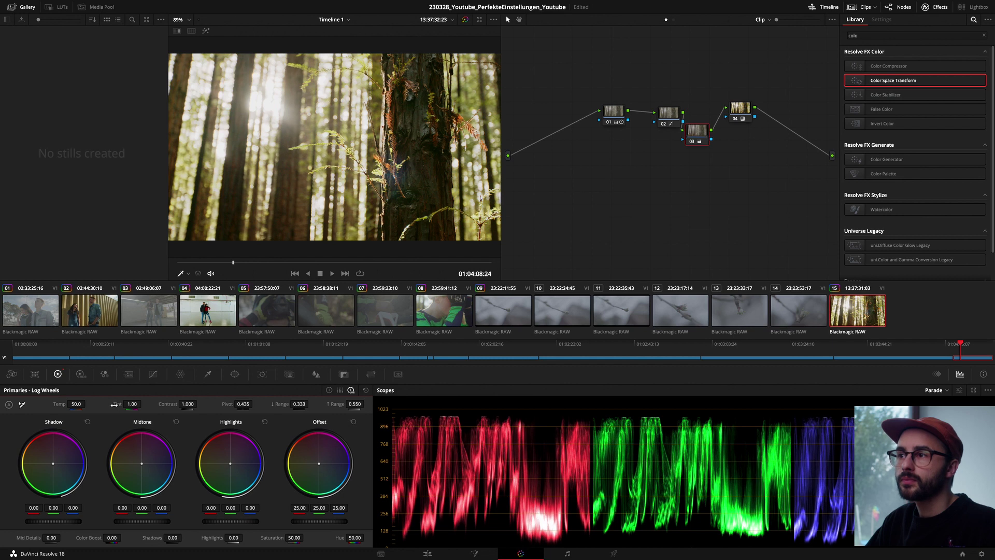
left_click_drag(698, 132, 709, 147)
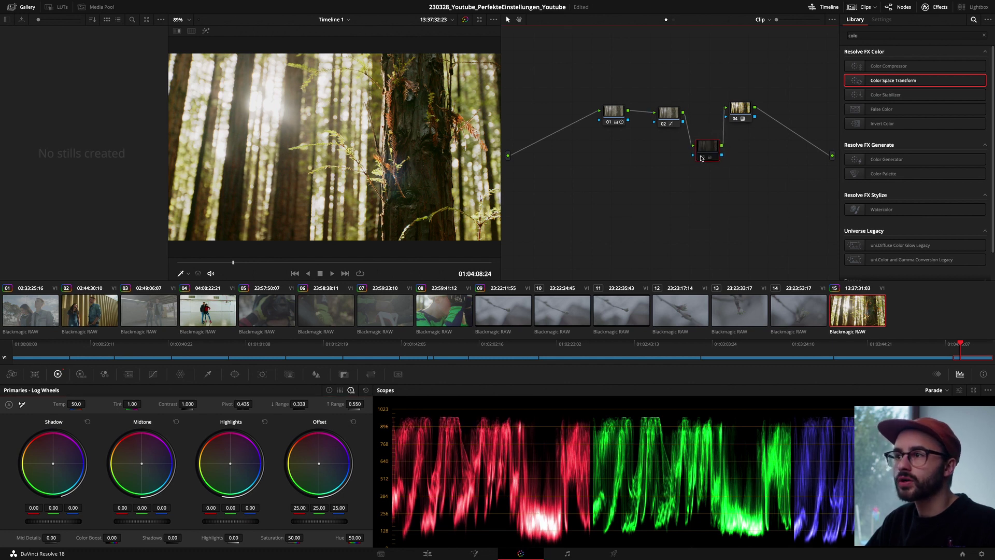
Compare the forest image with the temperature node disabled and enabled, and with the whole grade off and on.
left_click(11, 374)
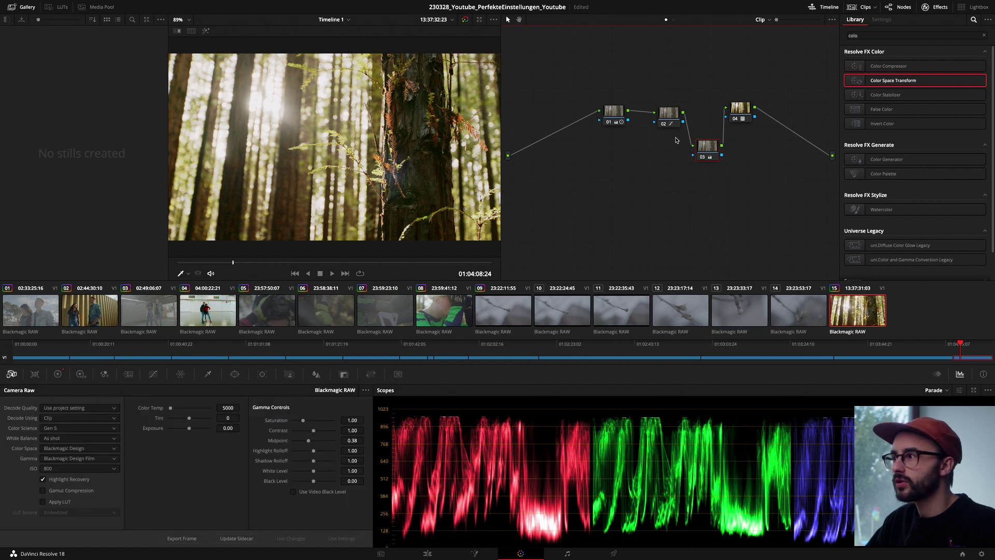
key("super+d")
key("super+d")
key("super+d")
key("super+d")
key("super+d")
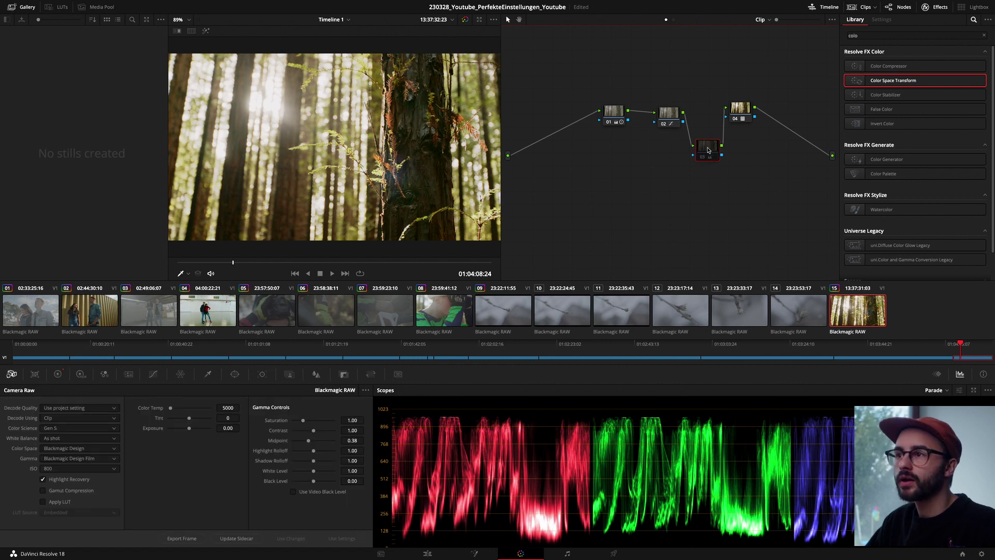
key("ctrl+d")
key("ctrl+d")
key("ctrl+d")
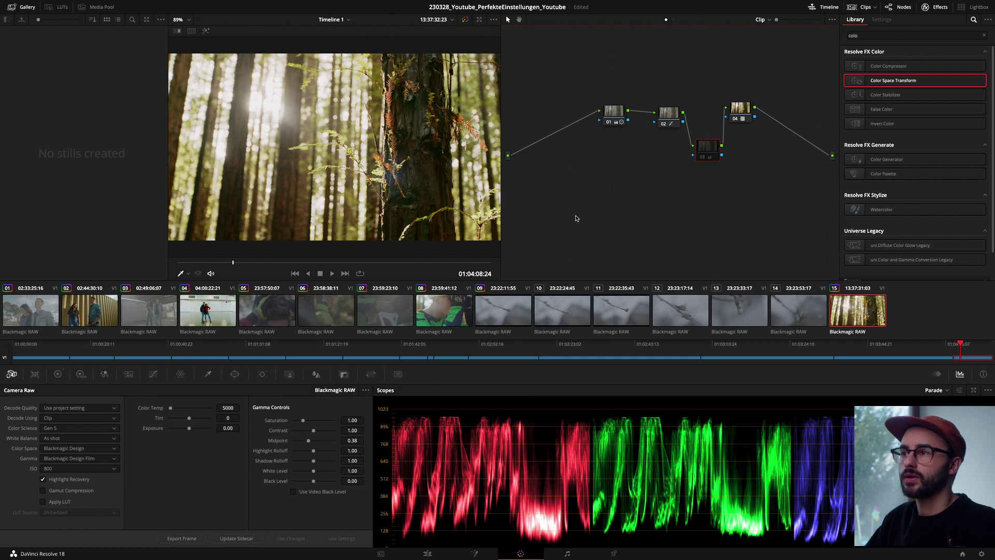
key("alt+d")
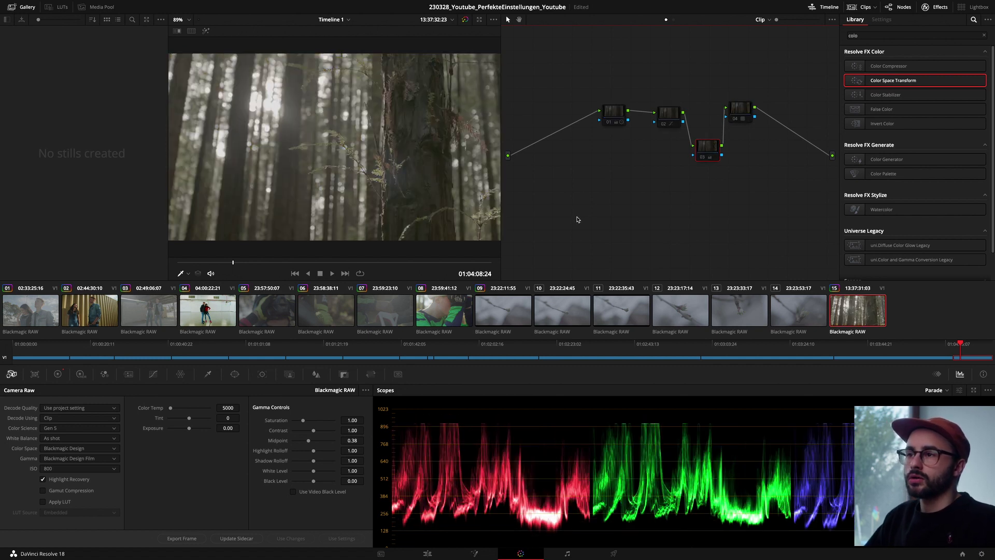
key("alt+d")
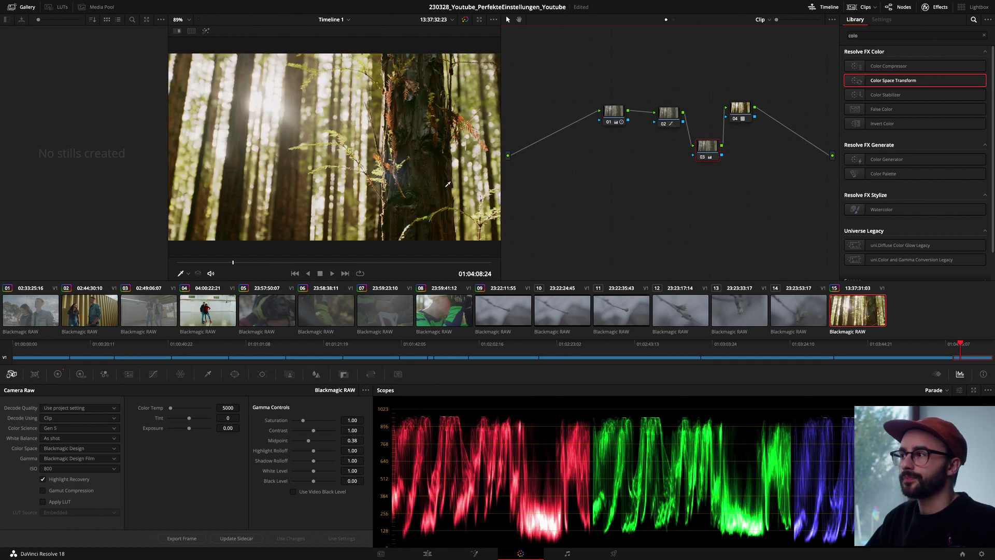